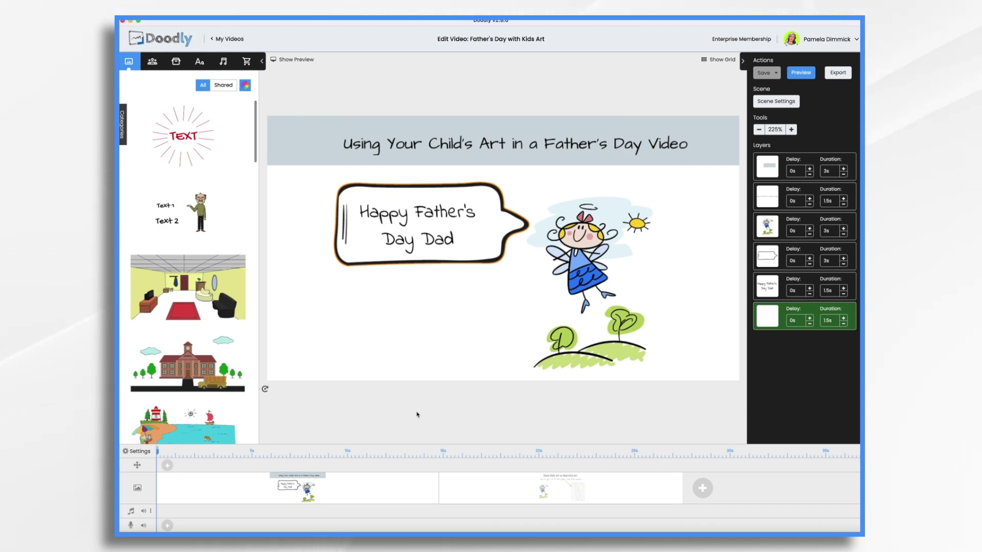
- Open the second scene, which compares stock kid's art with real kid's art
{"action": "left_click", "coordinate": [614, 496]}
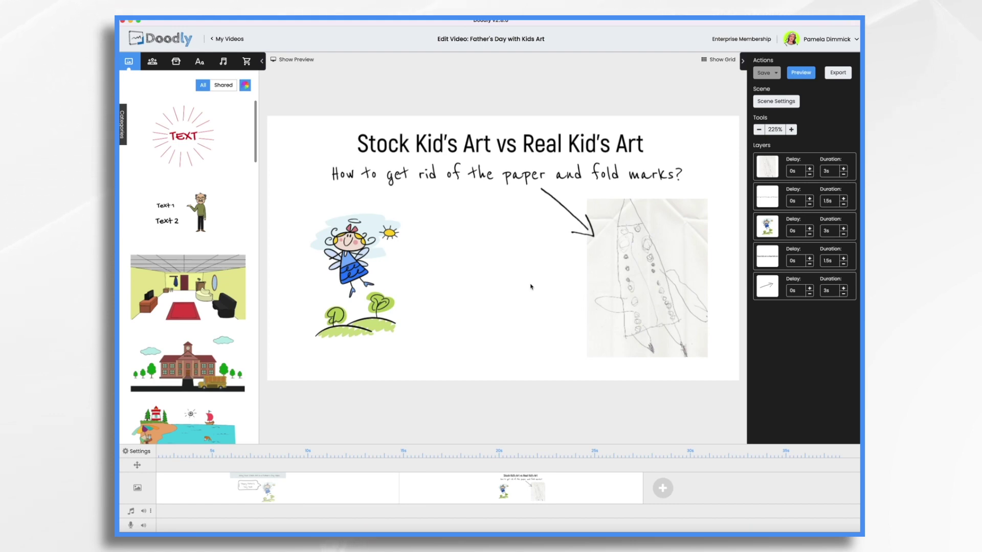
{"action": "left_click", "coordinate": [358, 271]}
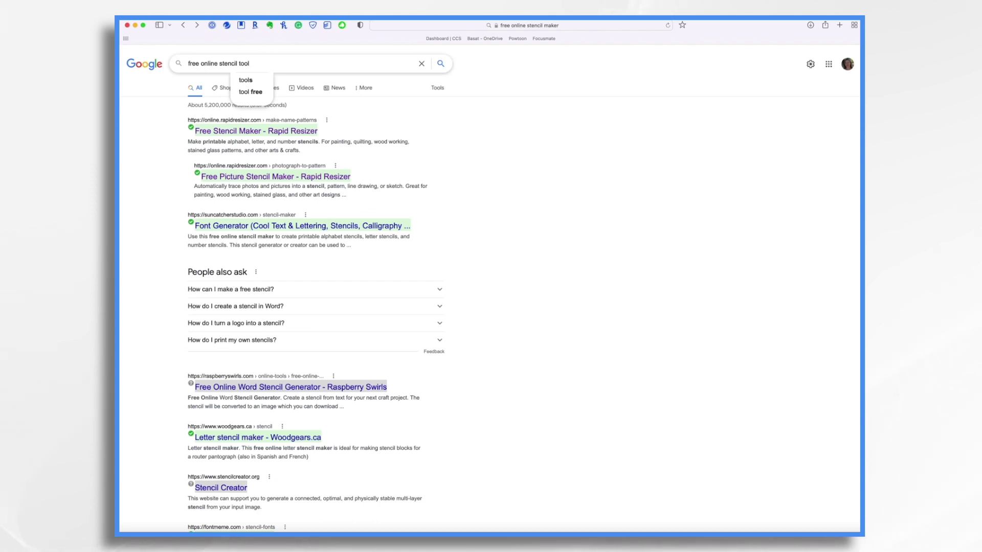
- Switch to Safari, search for "free online stencil tool", and upload Rocket copy.jpg to Rapid Resizer's Free Picture Stencil Maker
{"action": "key", "text": "Return"}
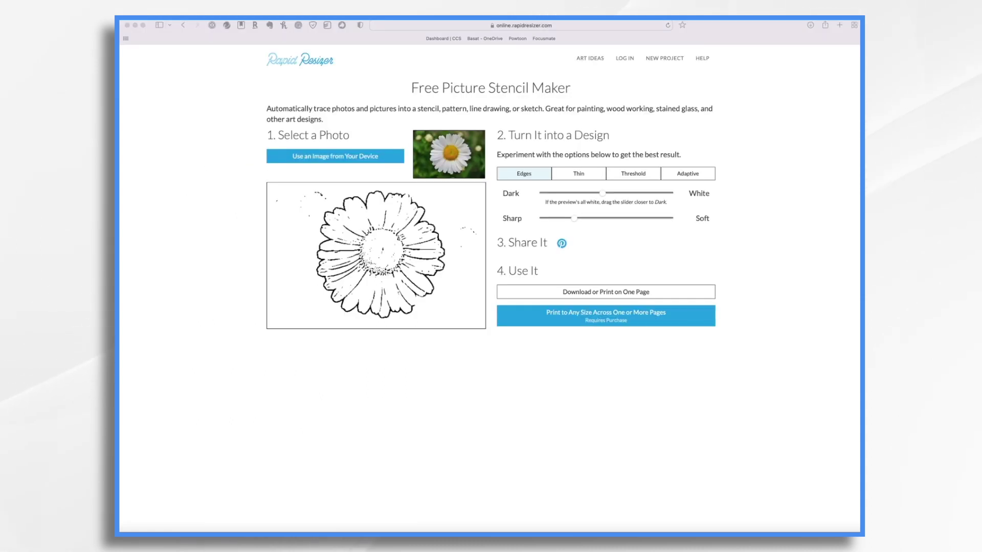
{"action": "left_click", "coordinate": [339, 157]}
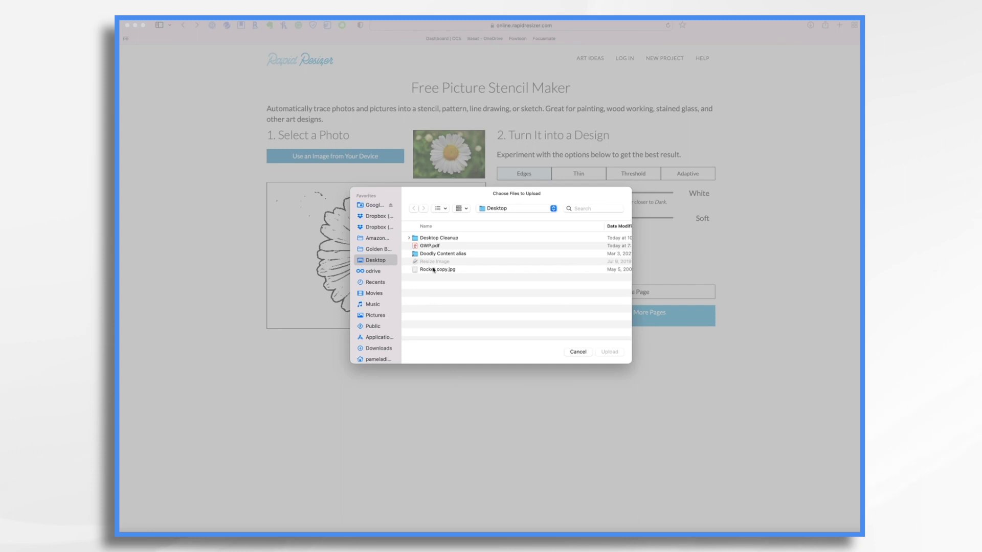
{"action": "left_click", "coordinate": [434, 271]}
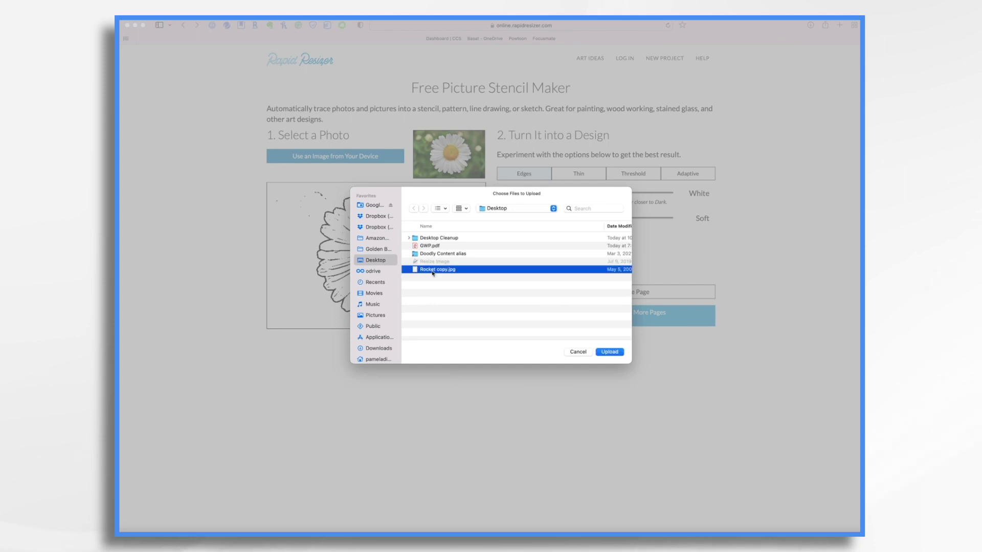
{"action": "left_click", "coordinate": [612, 352]}
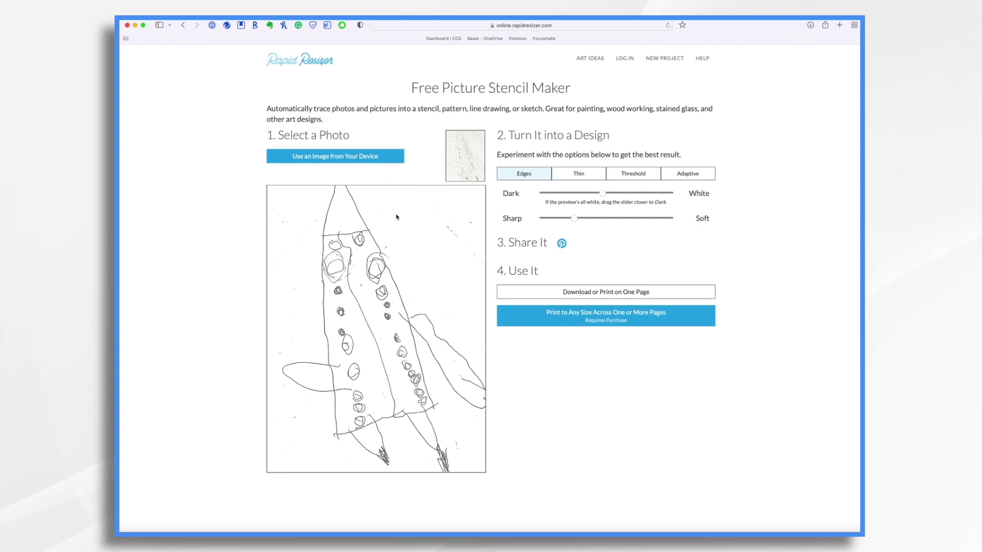
- Convert the rocket drawing using Threshold with brightness set almost fully to White, and save the design to the computer
{"action": "left_click", "coordinate": [589, 179]}
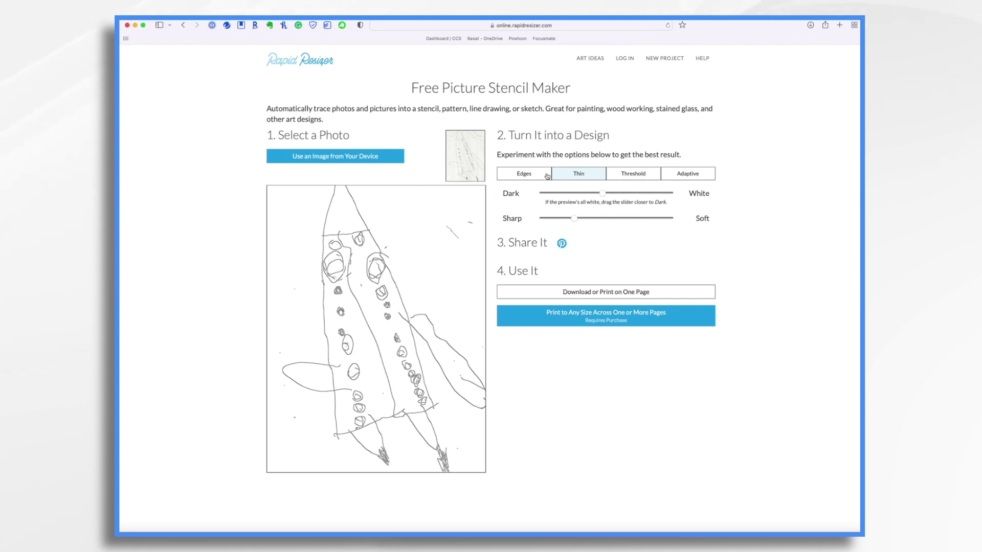
{"action": "left_click", "coordinate": [633, 174]}
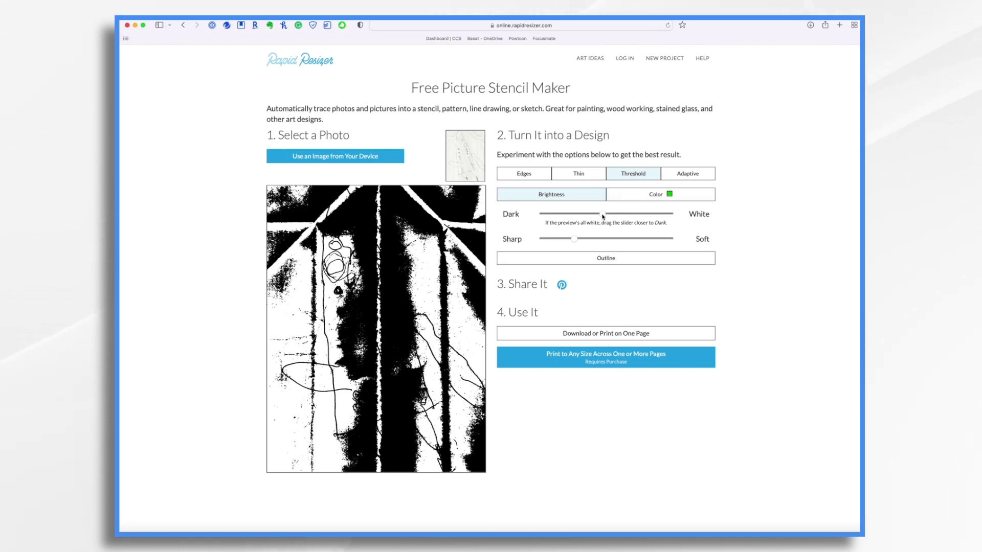
{"action": "left_click_drag", "start_coordinate": [603, 215], "coordinate": [646, 220]}
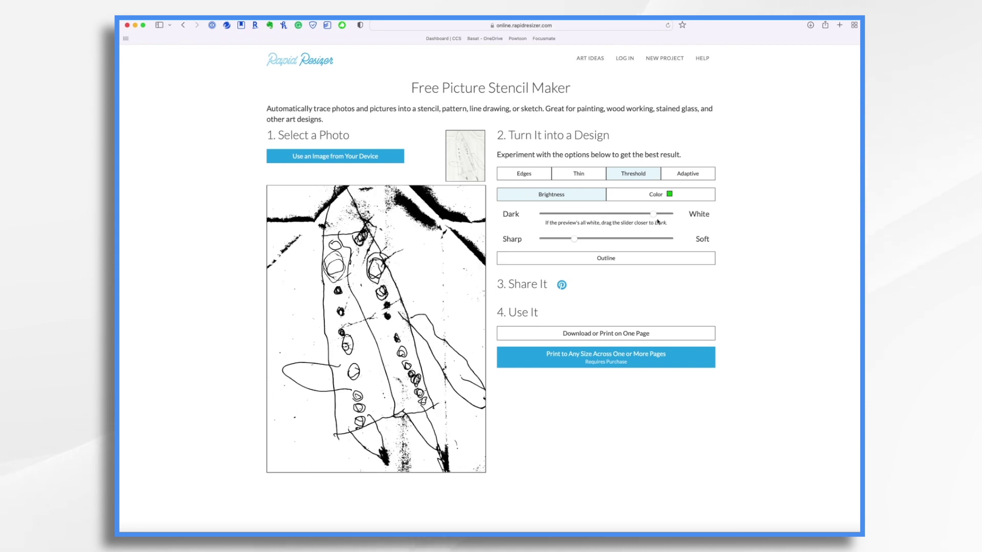
{"action": "left_click_drag", "start_coordinate": [661, 217], "coordinate": [668, 218]}
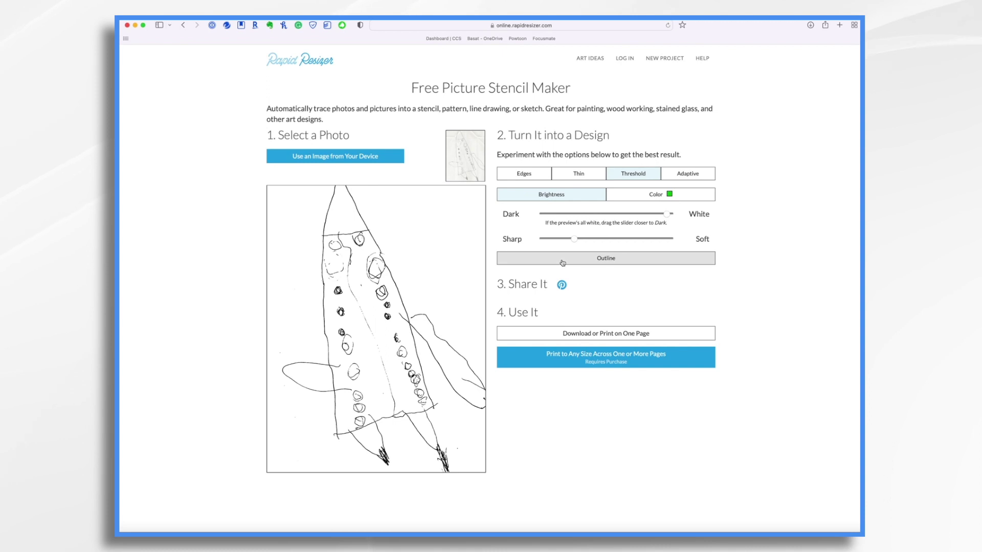
{"action": "left_click", "coordinate": [616, 335]}
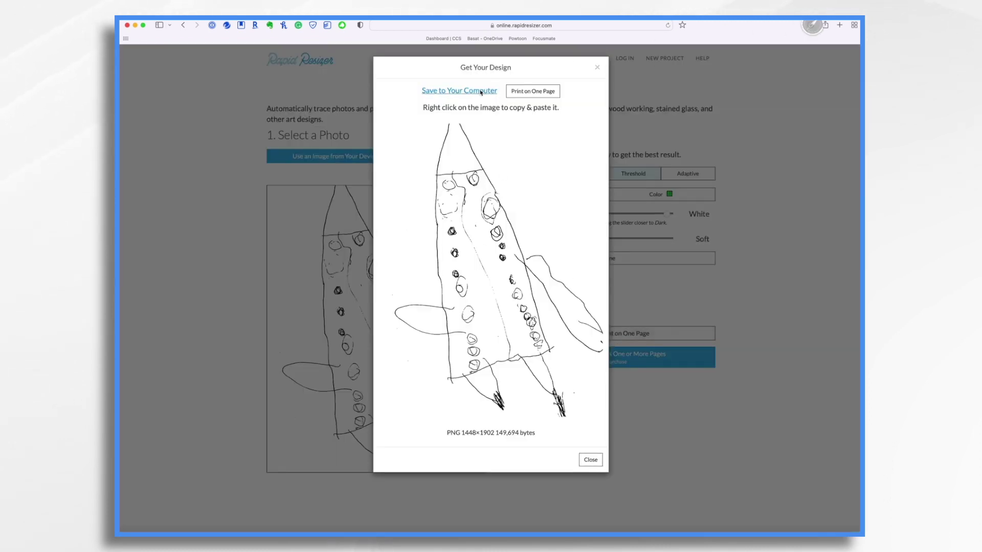
{"action": "left_click", "coordinate": [598, 69]}
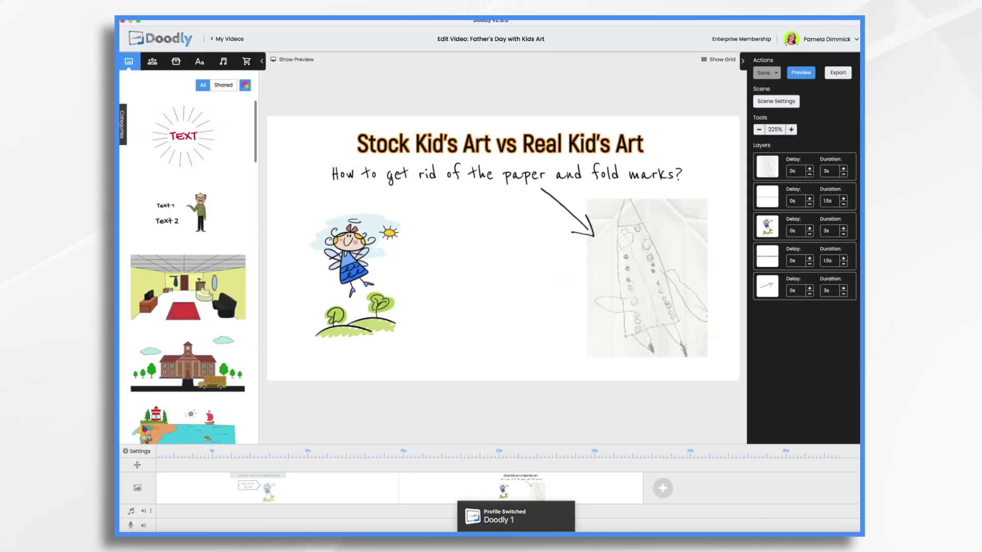
- Switch to Doodly, import Design.png from Downloads as a new prop titled Design, and place it between the two pictures
{"action": "left_click", "coordinate": [176, 61]}
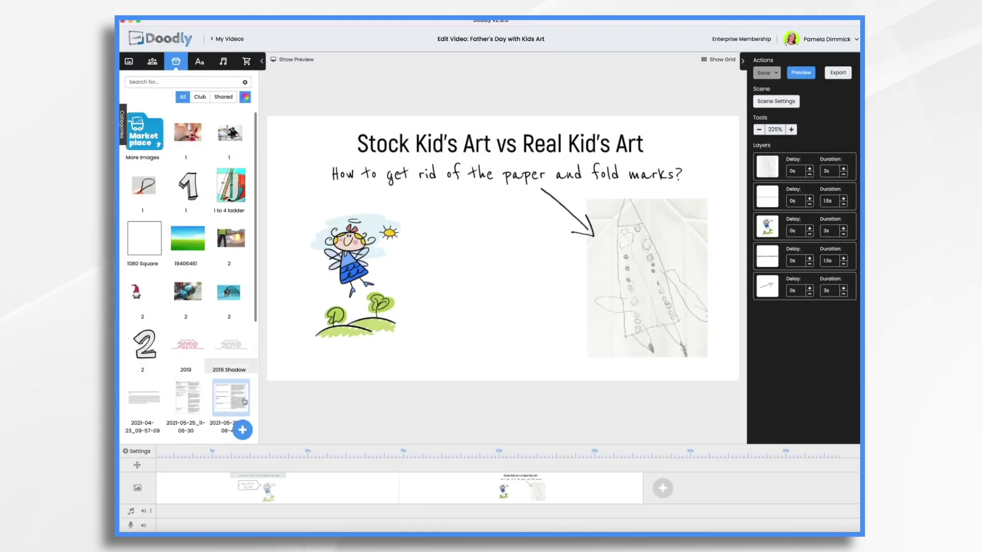
{"action": "left_click", "coordinate": [242, 429]}
{"action": "left_click", "coordinate": [490, 276]}
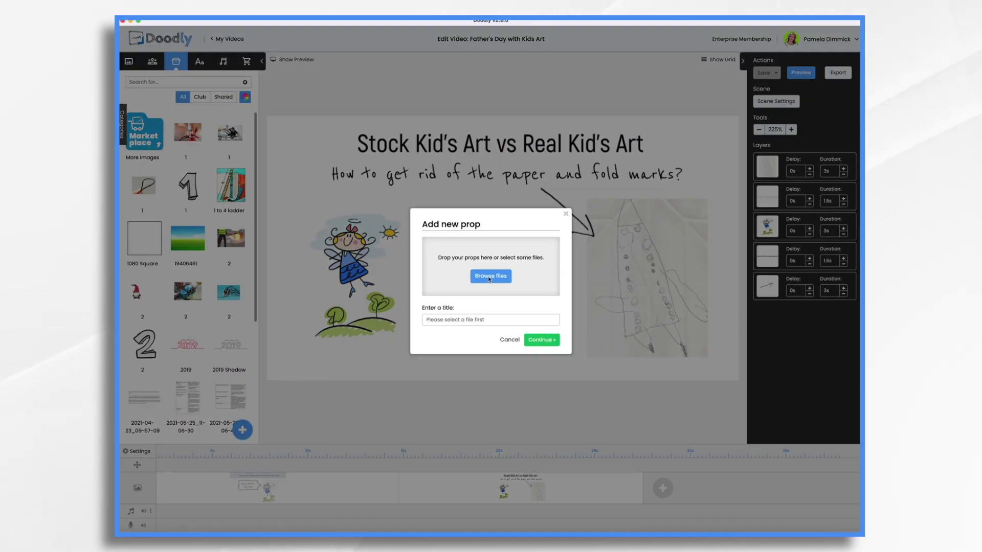
{"action": "left_click", "coordinate": [378, 349]}
{"action": "left_click", "coordinate": [429, 230]}
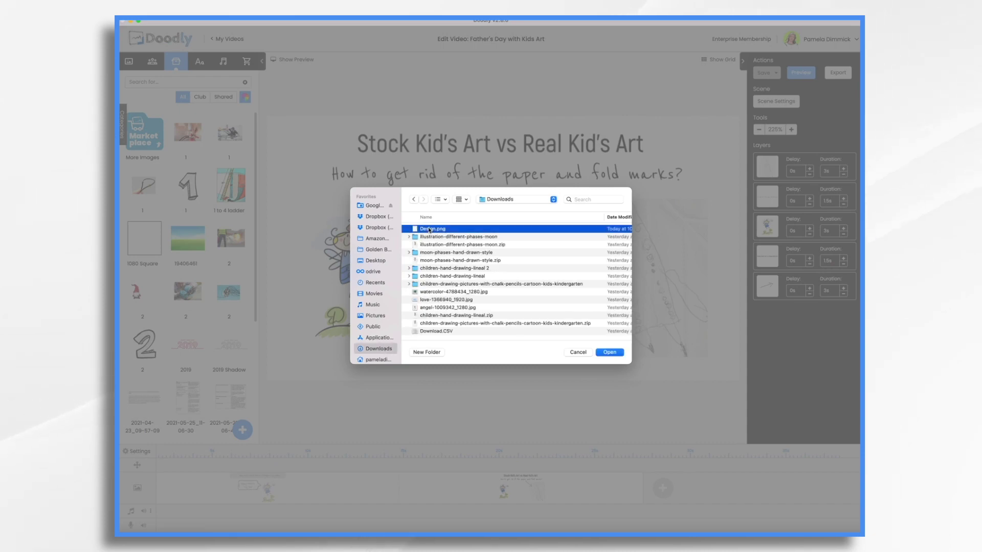
{"action": "left_click", "coordinate": [609, 352]}
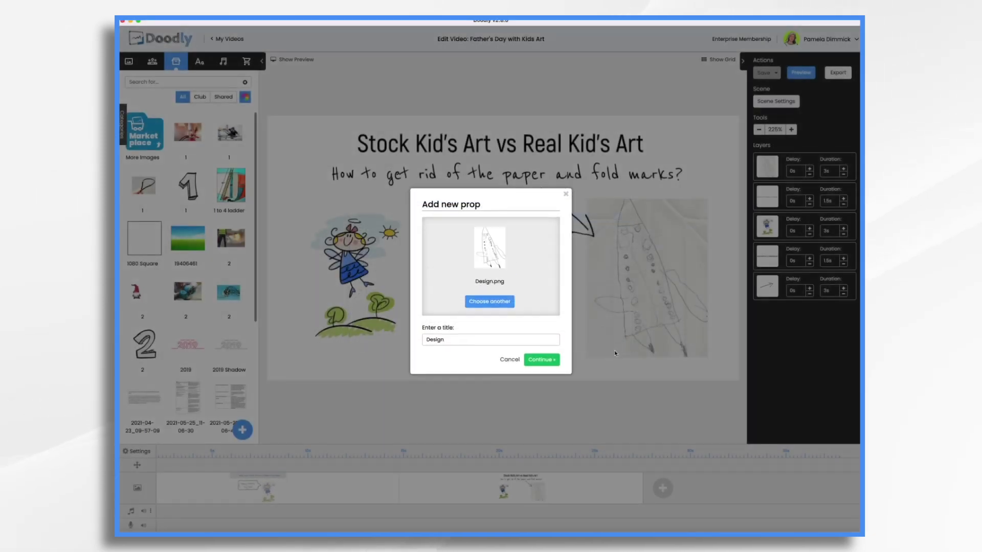
{"action": "left_click", "coordinate": [541, 360]}
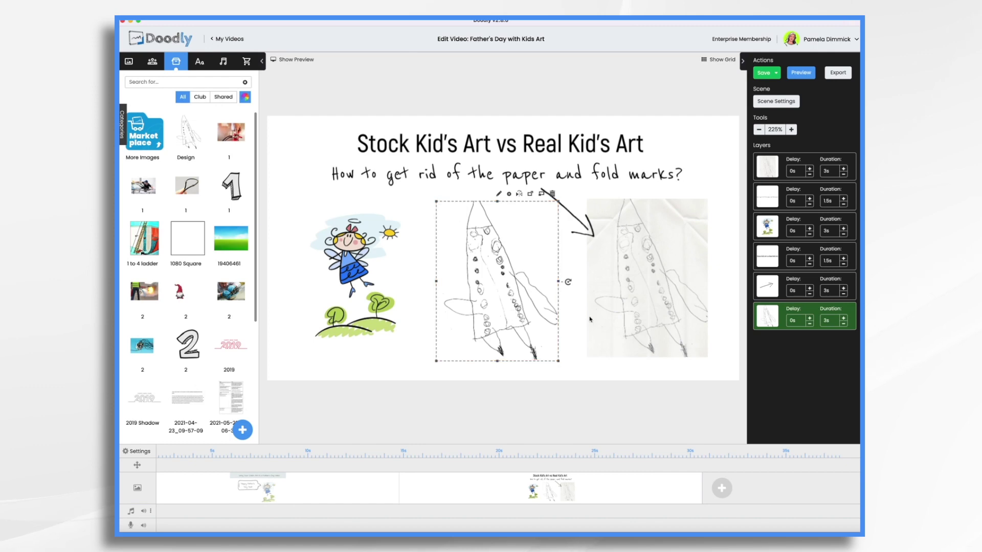
{"action": "left_click", "coordinate": [609, 375]}
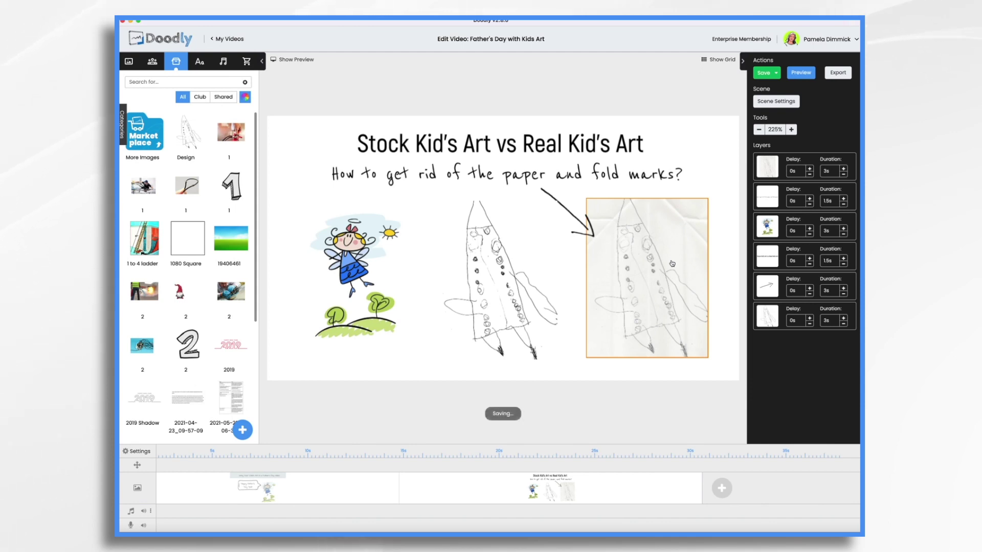
- Move the cleaned rocket drawing up over the title text and back down between the two pictures
{"action": "mouse_move", "coordinate": [502, 304]}
{"action": "left_mouse_down"}
{"action": "mouse_move", "coordinate": [475, 225]}
{"action": "mouse_move", "coordinate": [484, 229]}
{"action": "left_mouse_up"}
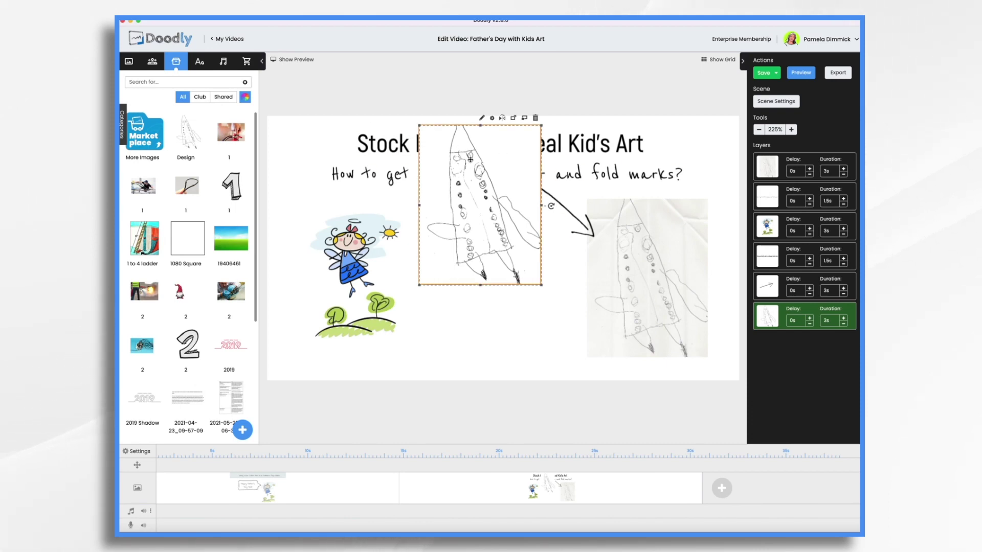
{"action": "mouse_move", "coordinate": [483, 155]}
{"action": "left_mouse_down"}
{"action": "mouse_move", "coordinate": [478, 135]}
{"action": "mouse_move", "coordinate": [498, 226]}
{"action": "mouse_move", "coordinate": [487, 173]}
{"action": "left_mouse_up"}
{"action": "mouse_move", "coordinate": [483, 159]}
{"action": "left_mouse_down"}
{"action": "mouse_move", "coordinate": [494, 231]}
{"action": "mouse_move", "coordinate": [500, 225]}
{"action": "mouse_move", "coordinate": [489, 222]}
{"action": "left_mouse_up"}
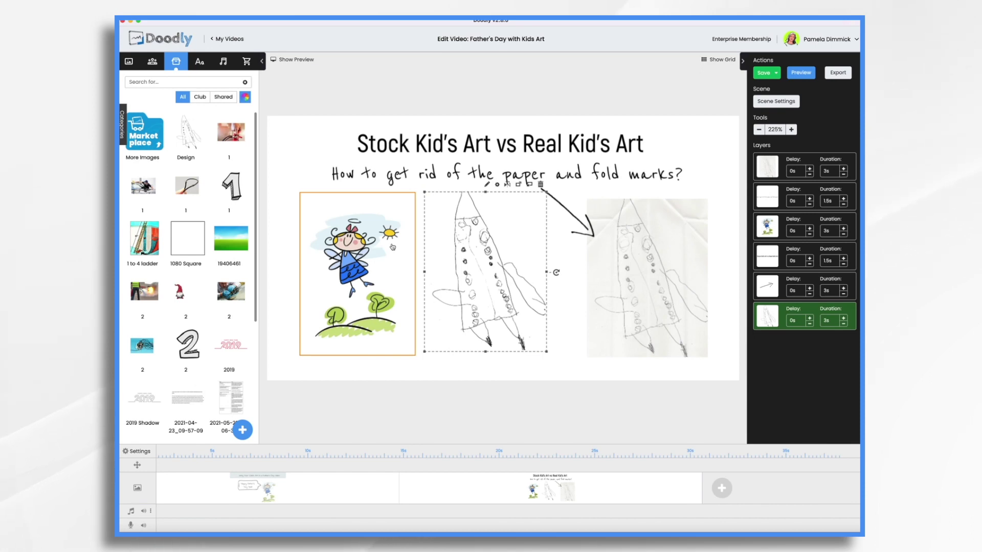
- Create a new whiteboard video titled "Father's Day 2022" with the Facebook & Instagram resolution
{"action": "left_click", "coordinate": [223, 41]}
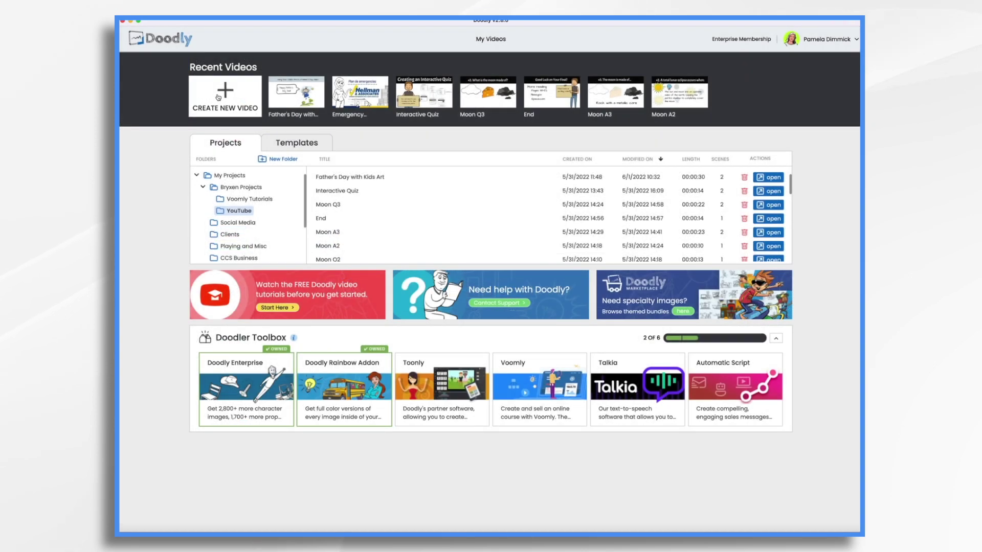
{"action": "left_click", "coordinate": [218, 97]}
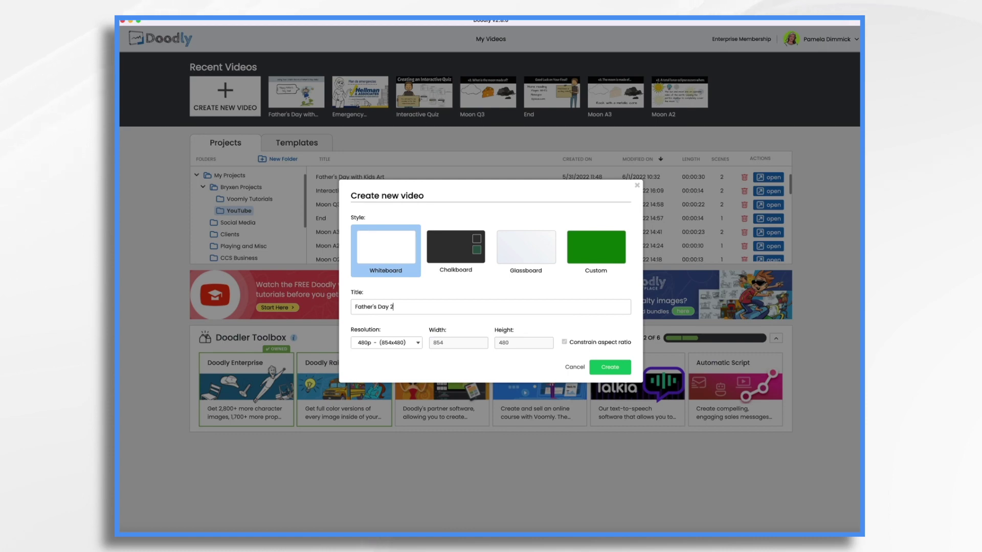
{"action": "left_click", "coordinate": [406, 348]}
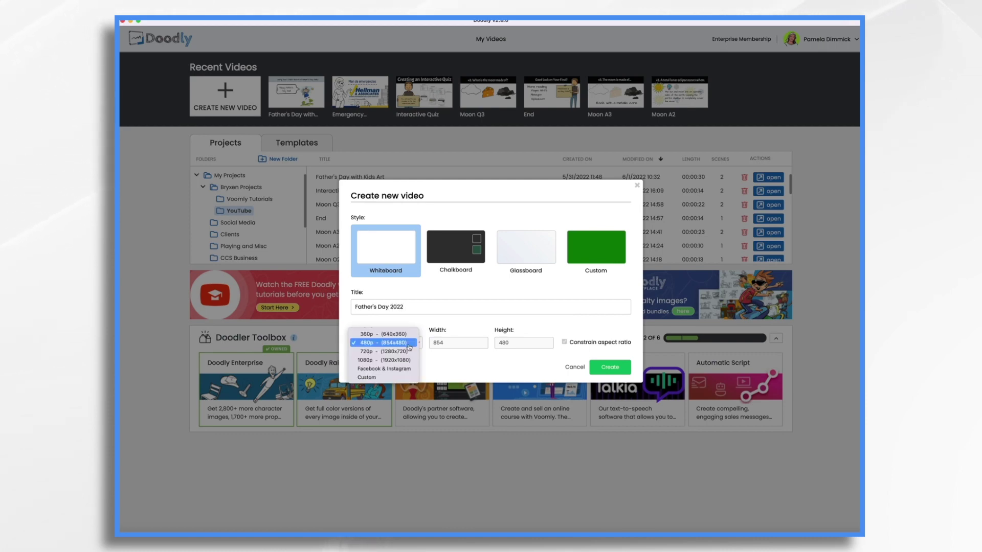
{"action": "left_click", "coordinate": [377, 369]}
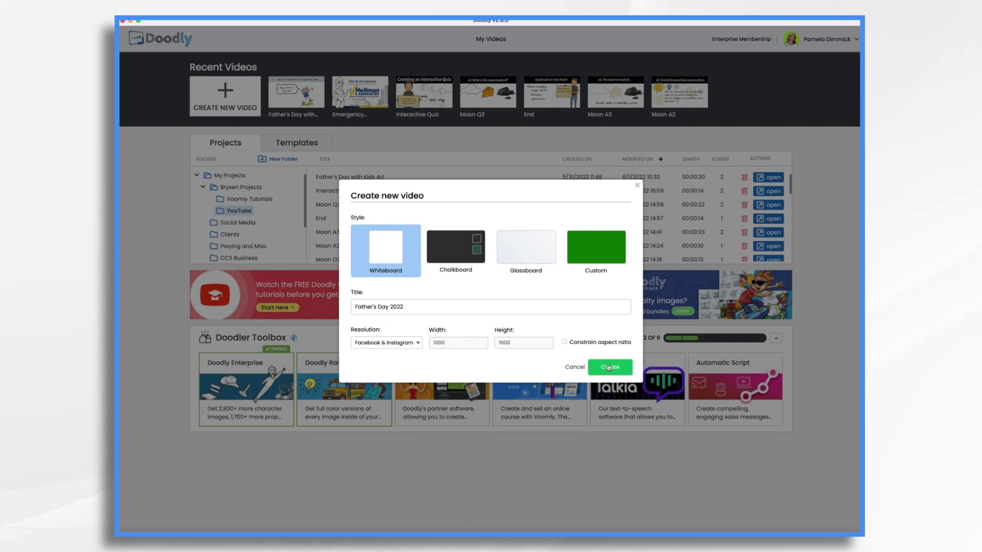
{"action": "left_click", "coordinate": [609, 368]}
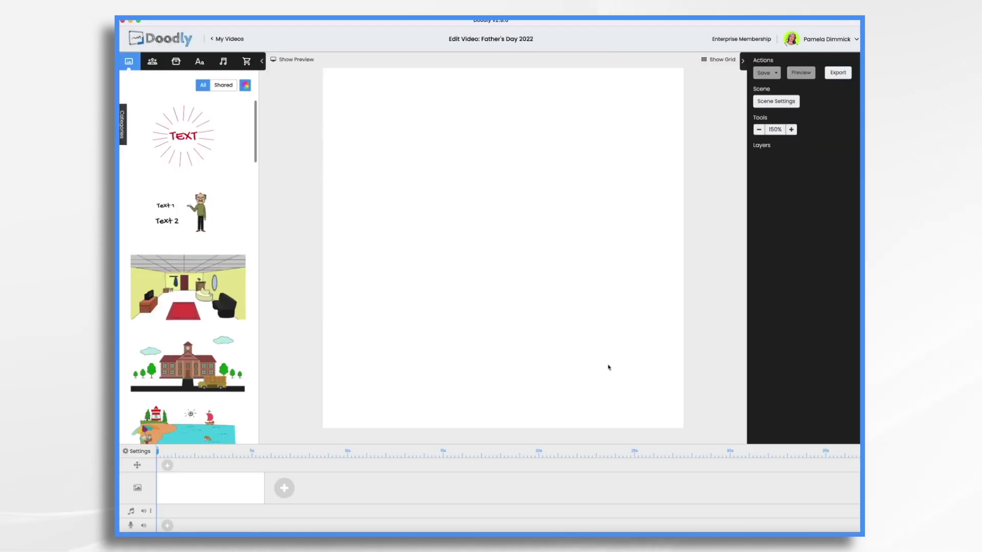
- Find the imported Design prop by searching for "desig", and place the rocket drawing near the centre of the canvas
{"action": "left_click", "coordinate": [176, 61]}
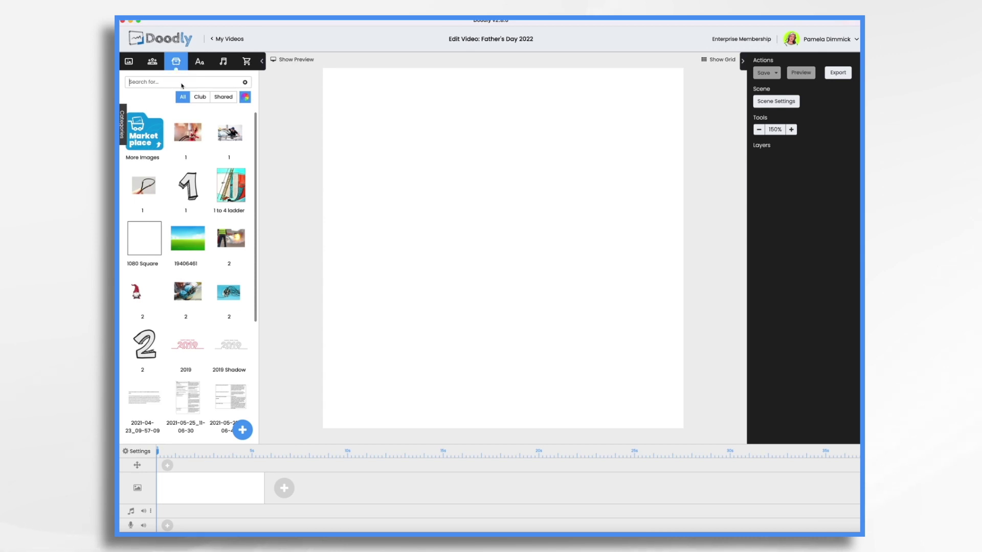
{"action": "left_click", "coordinate": [181, 83]}
{"action": "type", "text": "des"}
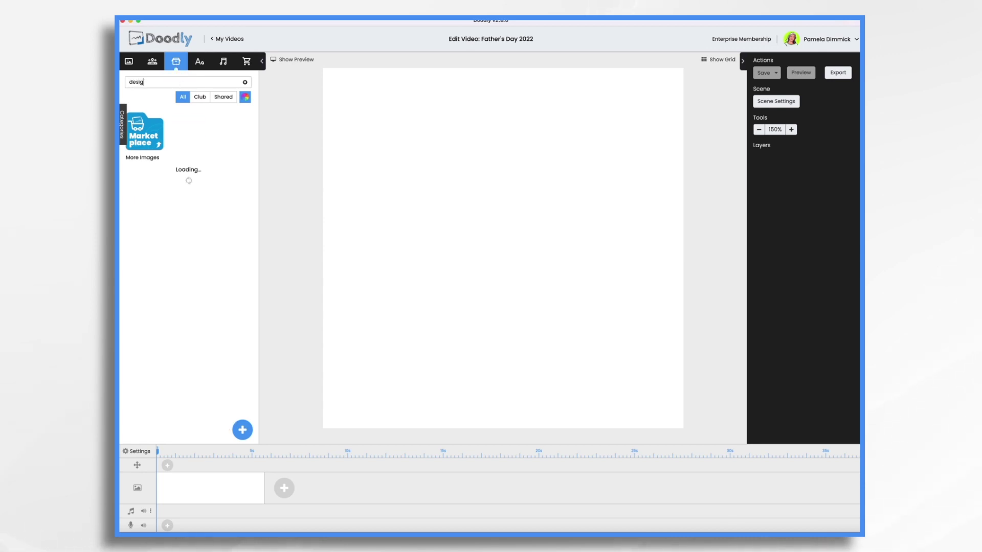
{"action": "type", "text": "ig"}
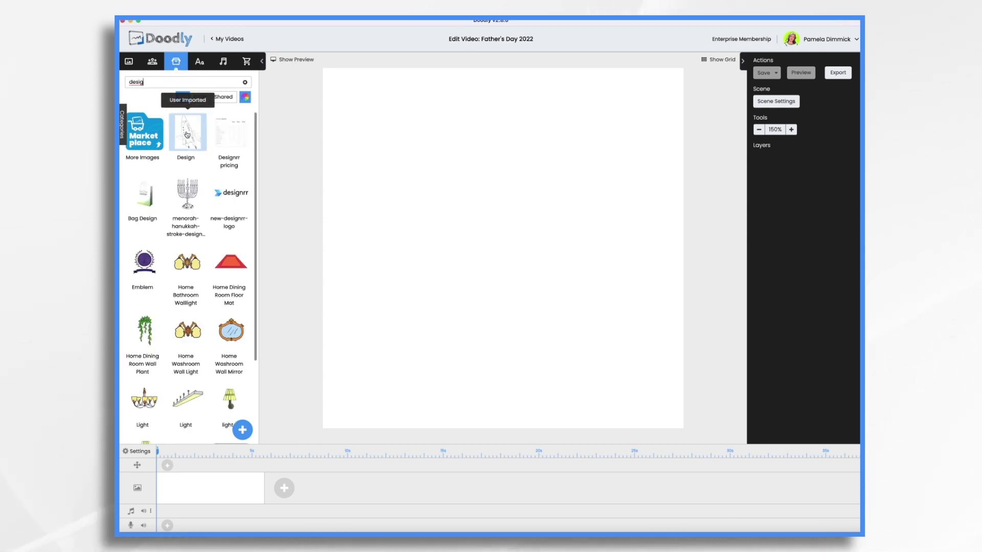
{"action": "left_click_drag", "start_coordinate": [187, 132], "coordinate": [491, 190]}
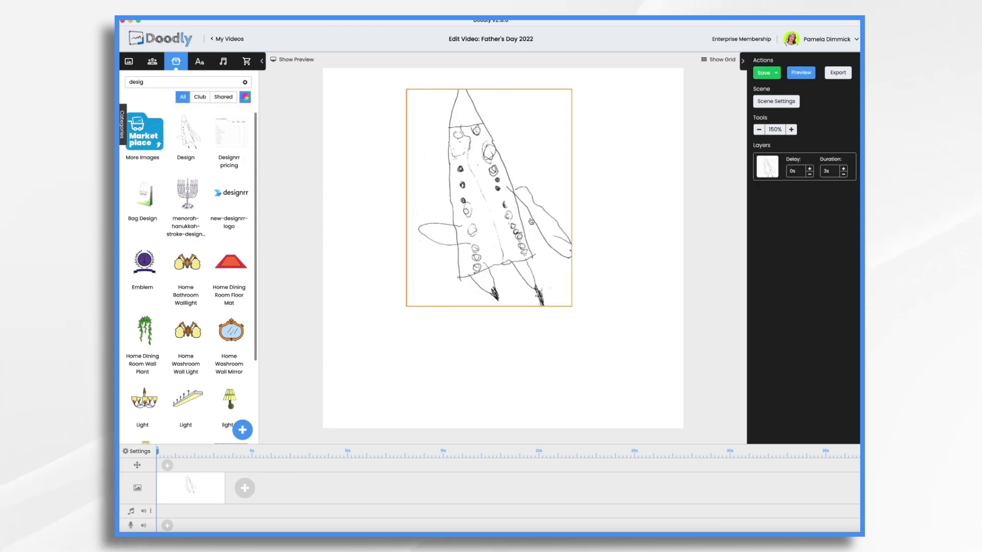
{"action": "left_click", "coordinate": [486, 258]}
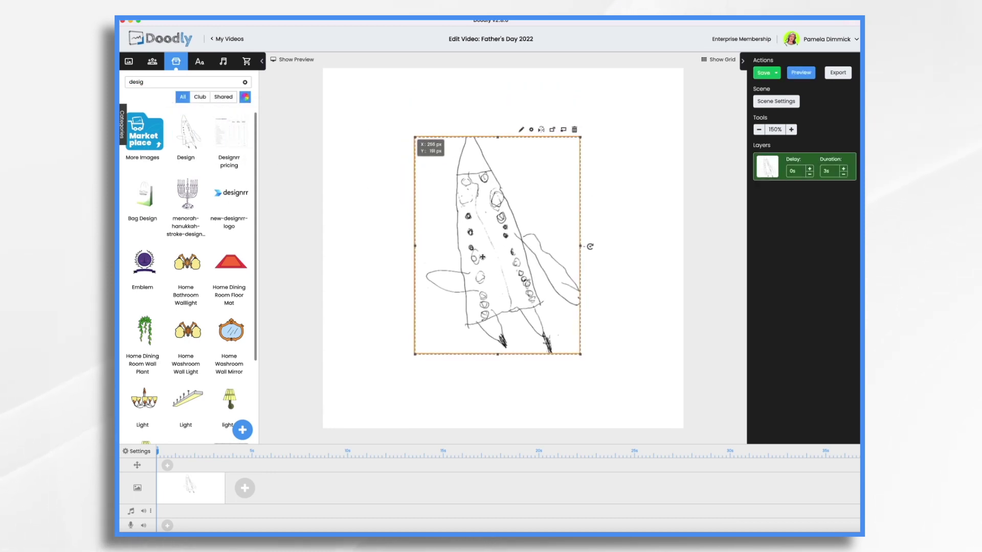
{"action": "left_click", "coordinate": [635, 271]}
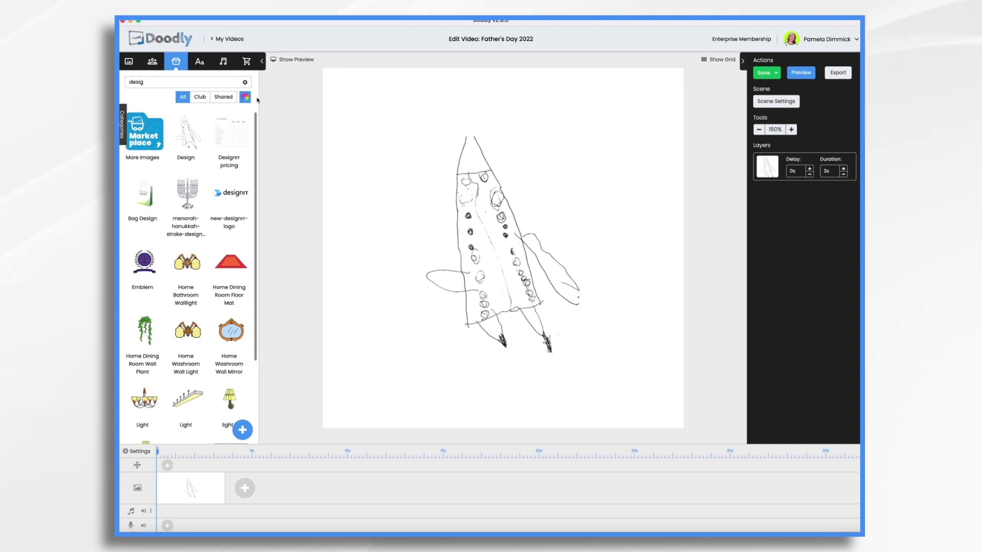
- Search the props for "square", add the Dashed Square without replacing the rocket, and enlarge it to about 863 px high
{"action": "key", "text": "ctrl+a"}
{"action": "type", "text": "square"}
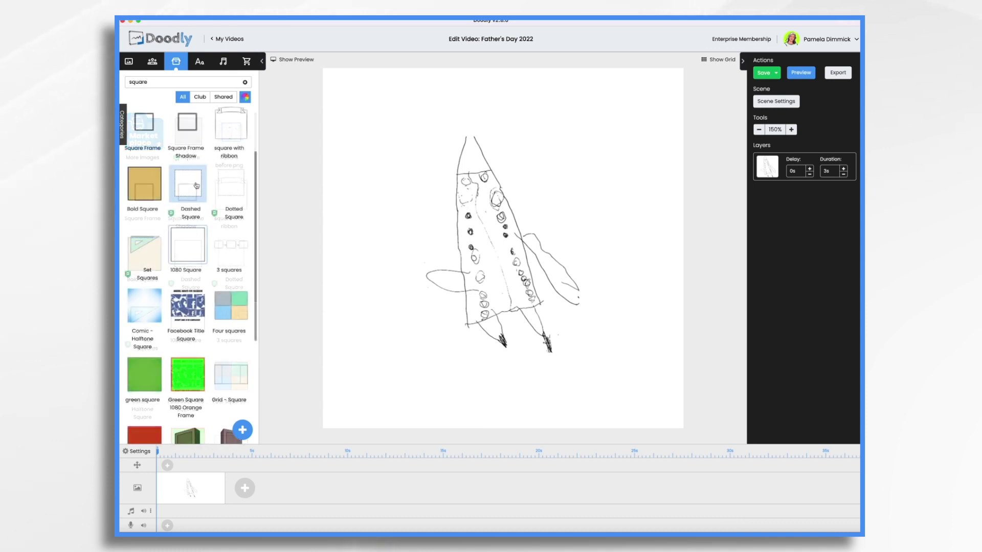
{"action": "left_click_drag", "start_coordinate": [197, 186], "coordinate": [439, 217]}
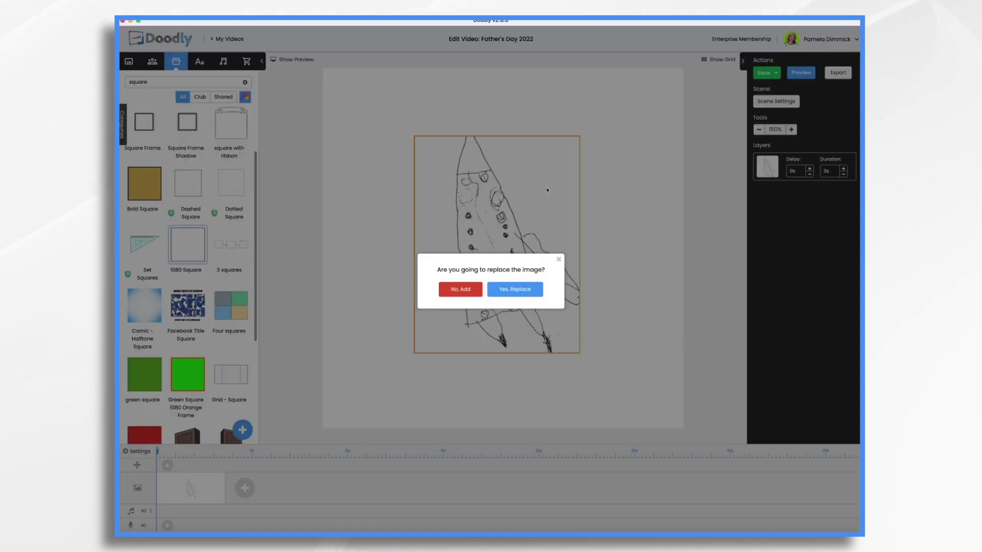
{"action": "left_click", "coordinate": [456, 290]}
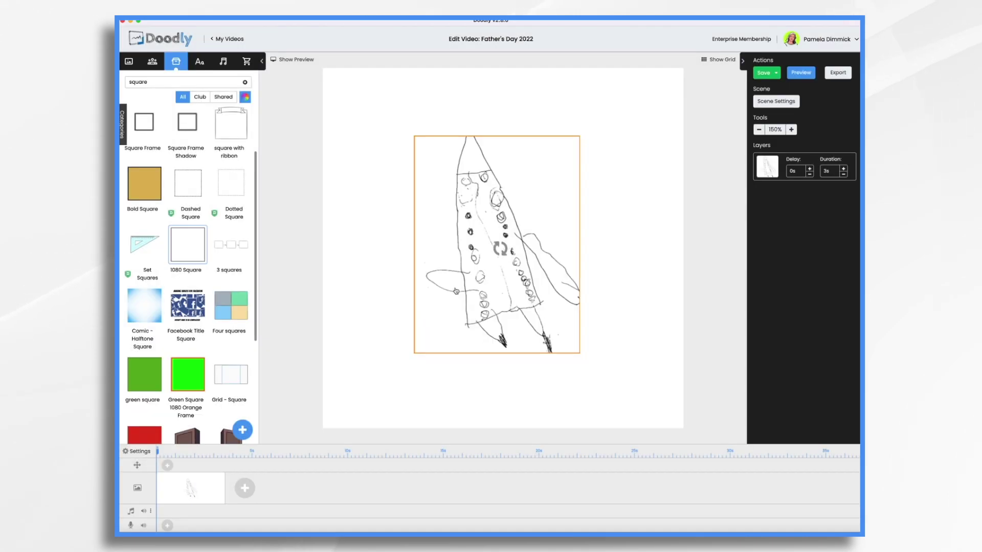
{"action": "left_click_drag", "start_coordinate": [414, 212], "coordinate": [449, 213]}
{"action": "left_click_drag", "start_coordinate": [584, 309], "coordinate": [692, 412]}
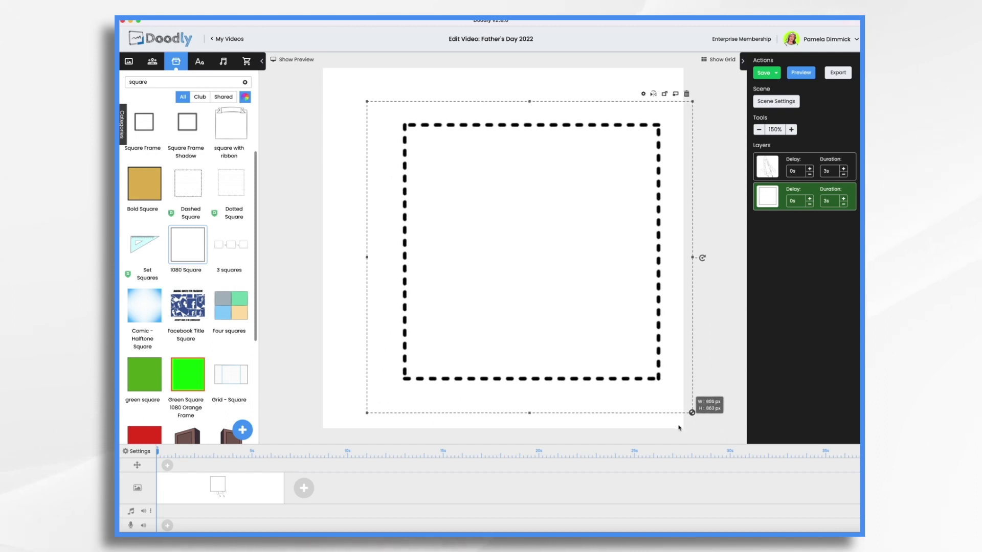
- Move the dashed square up toward the canvas centre, and reorder its layer above the rocket drawing's layer
{"action": "left_click_drag", "start_coordinate": [578, 317], "coordinate": [556, 304]}
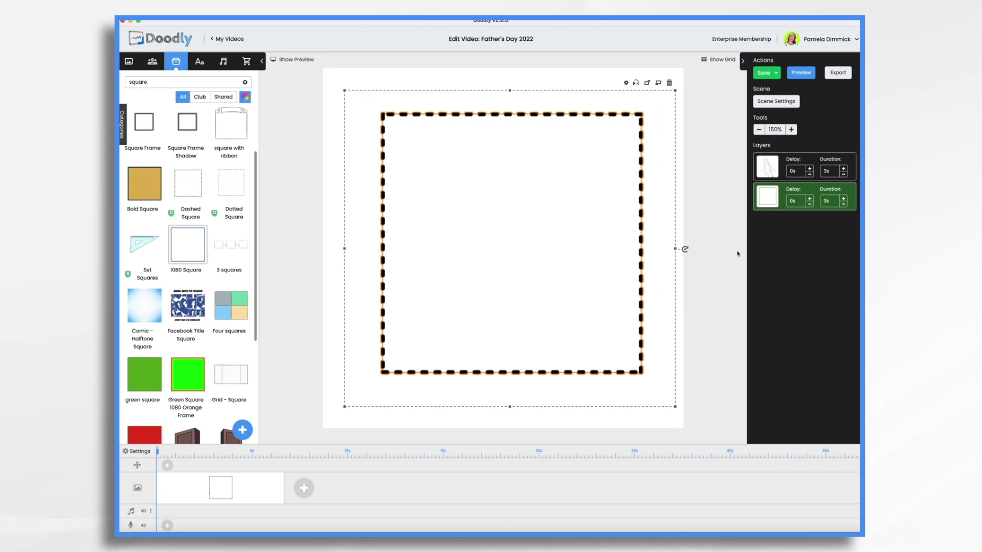
{"action": "left_click_drag", "start_coordinate": [778, 195], "coordinate": [769, 166]}
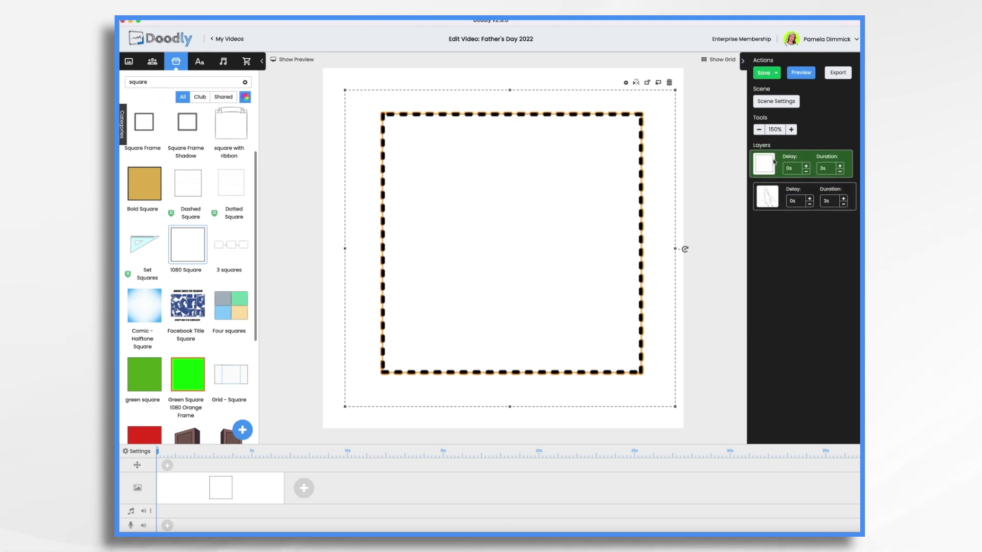
- Position the rocket drawing inside the dashed square and enlarge it to fill the frame's height
{"action": "left_click_drag", "start_coordinate": [496, 245], "coordinate": [492, 227]}
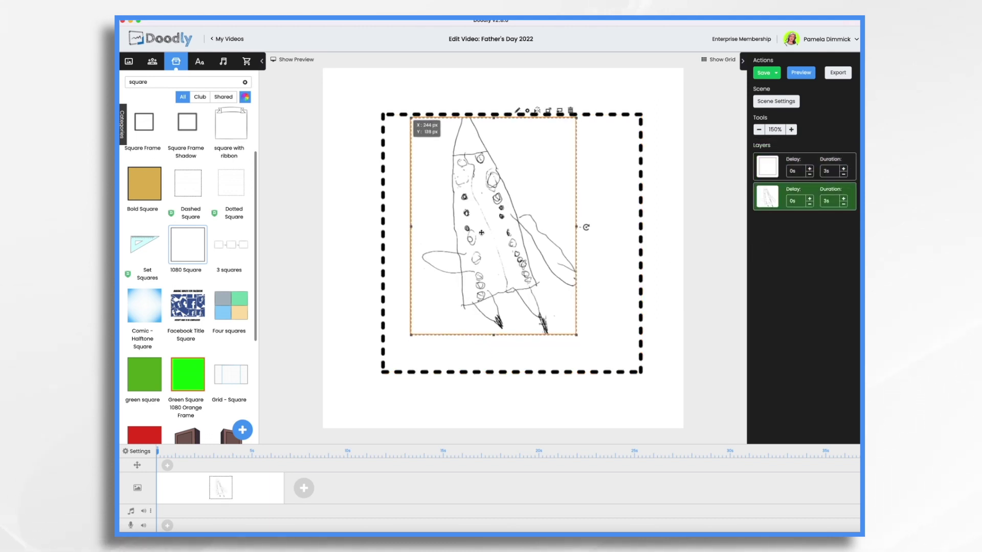
{"action": "mouse_move", "coordinate": [578, 335]}
{"action": "left_mouse_down"}
{"action": "mouse_move", "coordinate": [627, 369]}
{"action": "mouse_move", "coordinate": [619, 360]}
{"action": "left_mouse_up"}
{"action": "left_click", "coordinate": [636, 404]}
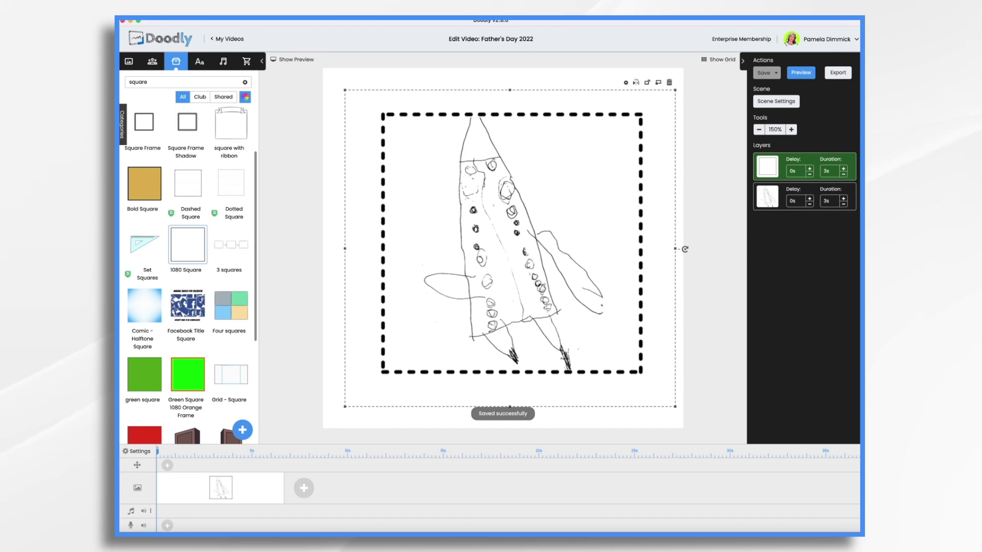
- Import kids-artwork 1.png through 12.png from the Week 22 folder as props, and place the ball near the dashed square's lower-left corner
{"action": "left_click", "coordinate": [243, 430]}
{"action": "left_click", "coordinate": [243, 430]}
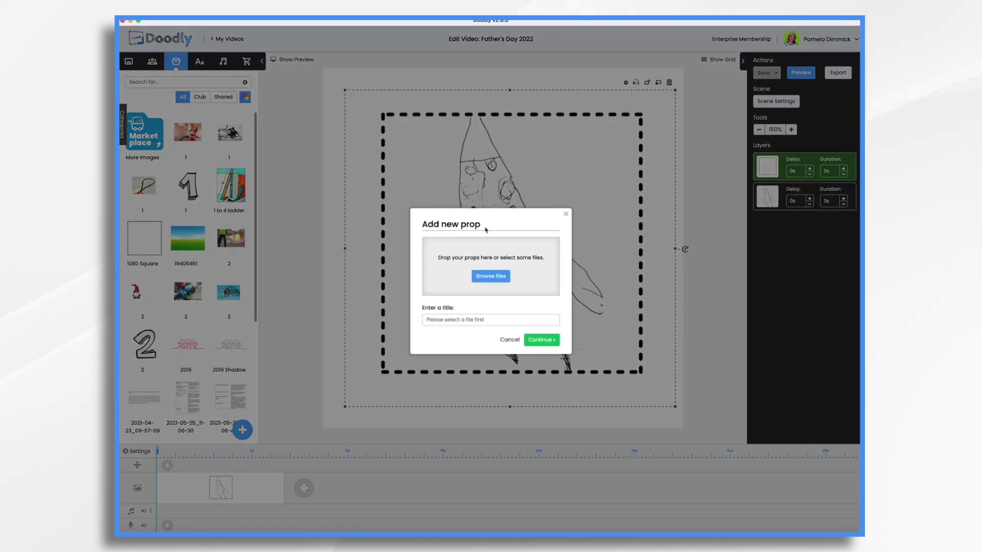
{"action": "left_click", "coordinate": [491, 276]}
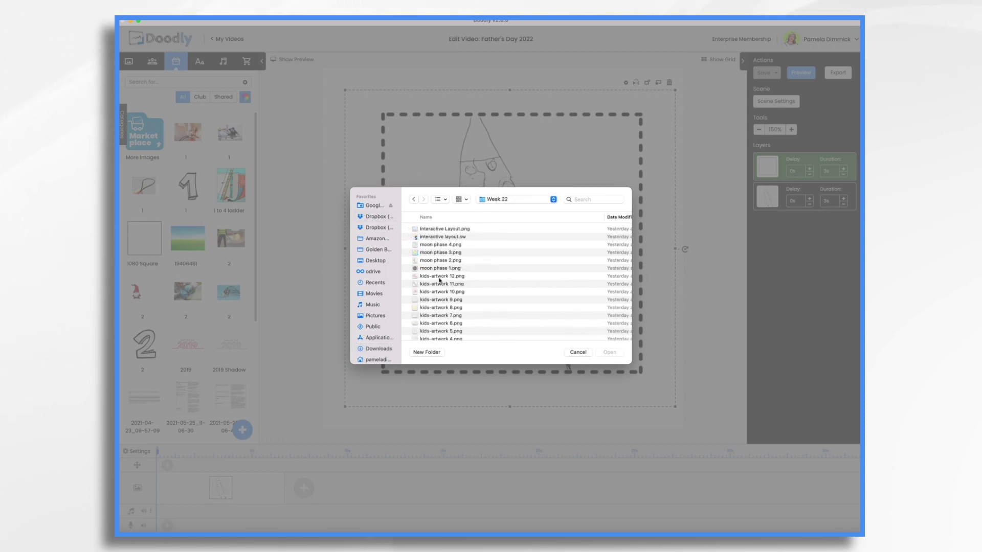
{"action": "left_click", "coordinate": [442, 277]}
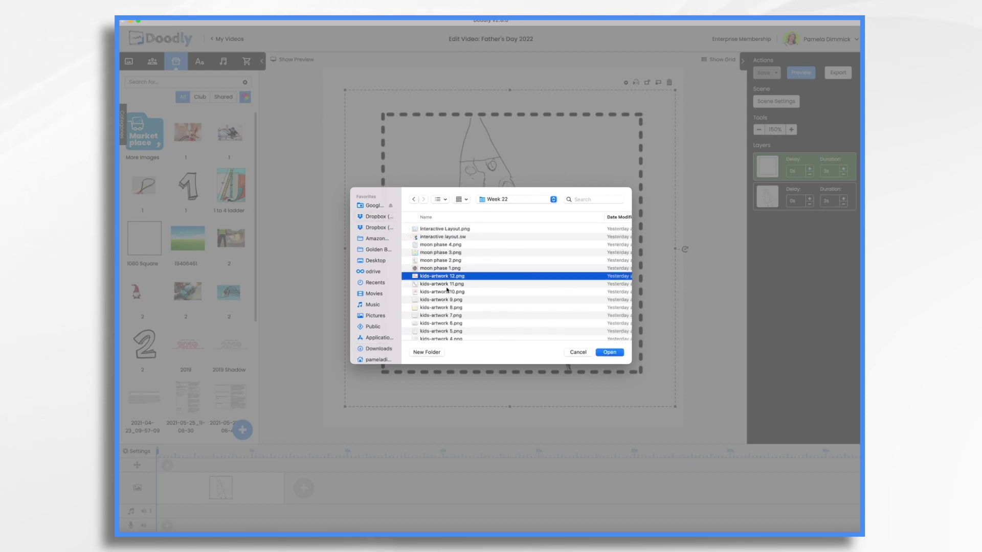
{"action": "scroll", "coordinate": [447, 328], "scroll_direction": "down", "scroll_amount": 2}
{"action": "left_click", "coordinate": [471, 331], "text": "shift"}
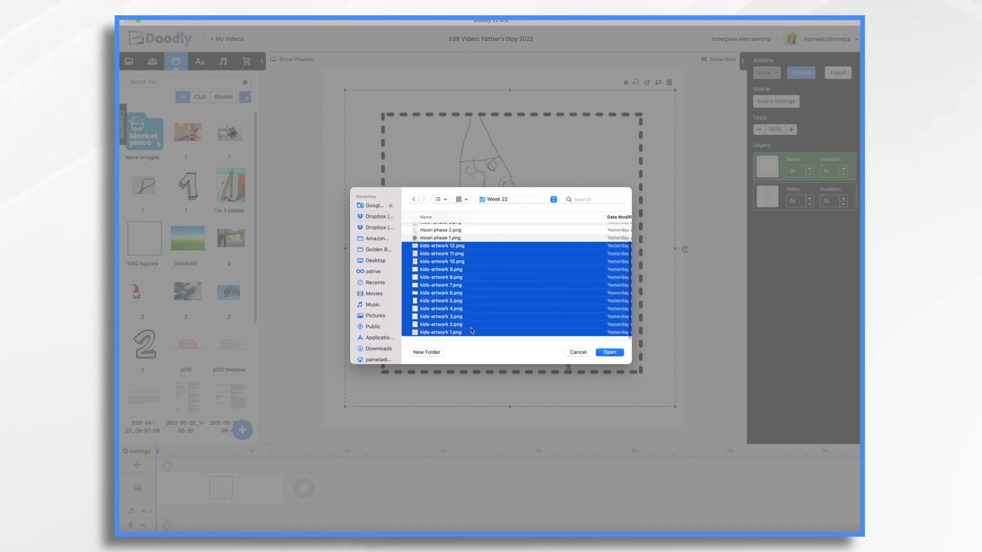
{"action": "left_click", "coordinate": [610, 352]}
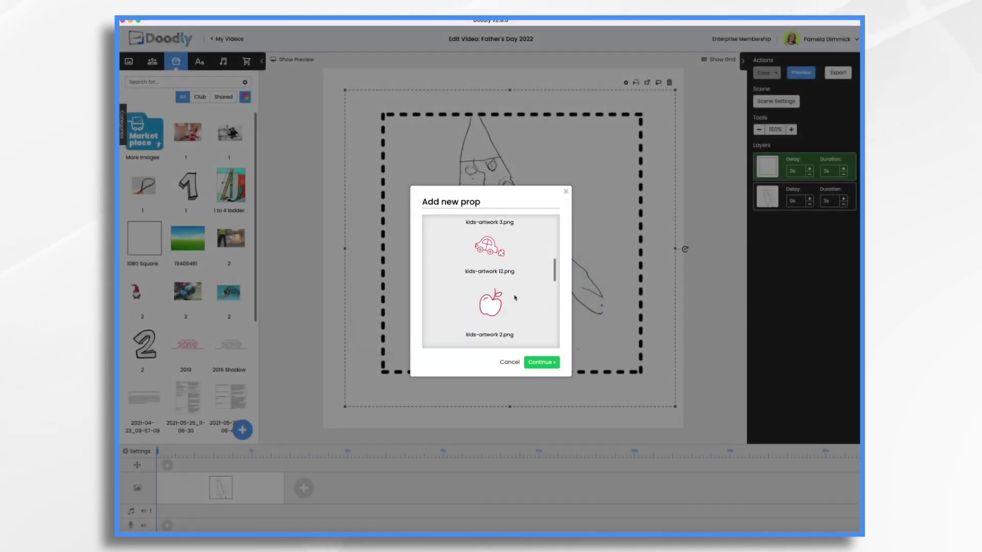
{"action": "left_click", "coordinate": [541, 362]}
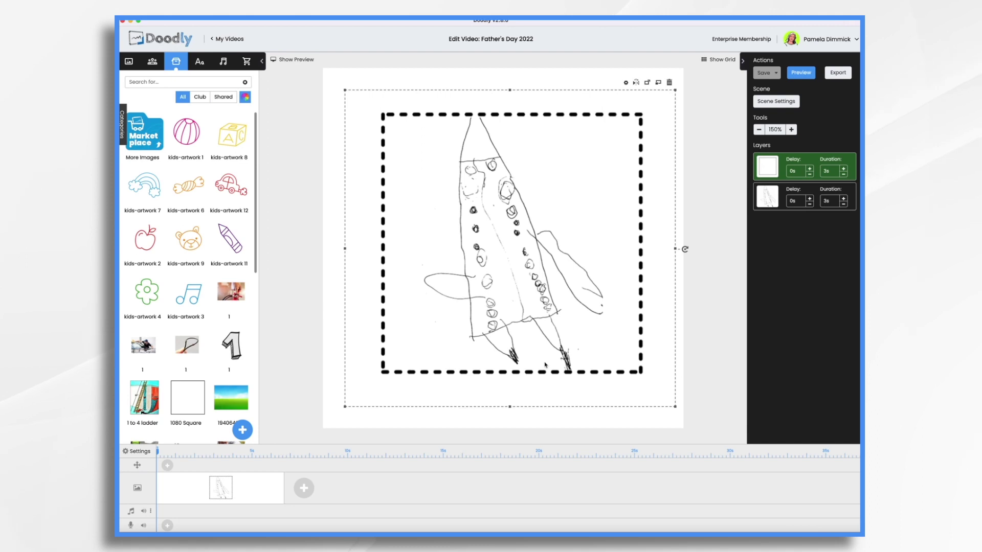
{"action": "left_click_drag", "start_coordinate": [180, 135], "coordinate": [364, 358]}
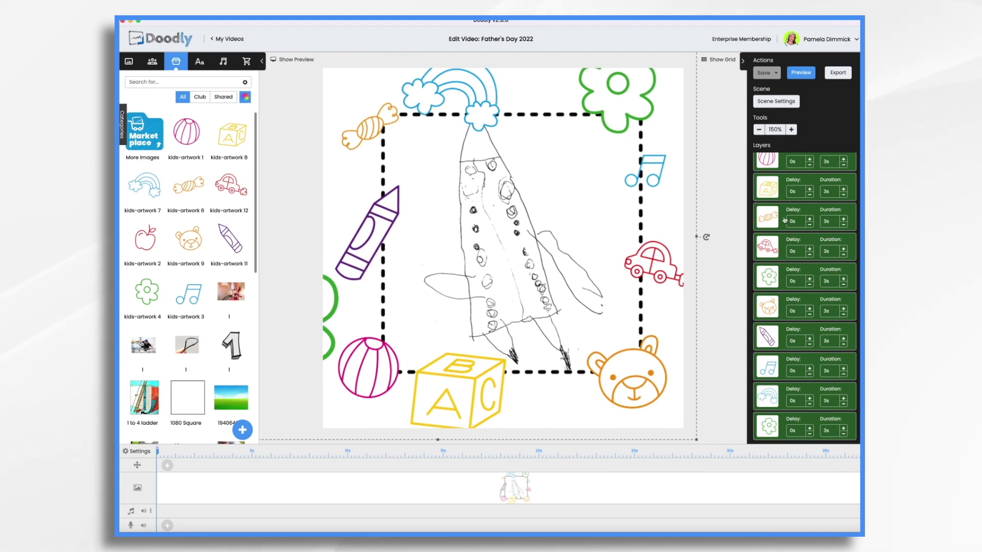
- Set the enter animation duration of all selected kids-artwork pictures to 0.5 seconds
{"action": "right_click", "coordinate": [785, 220]}
{"action": "left_click", "coordinate": [814, 227]}
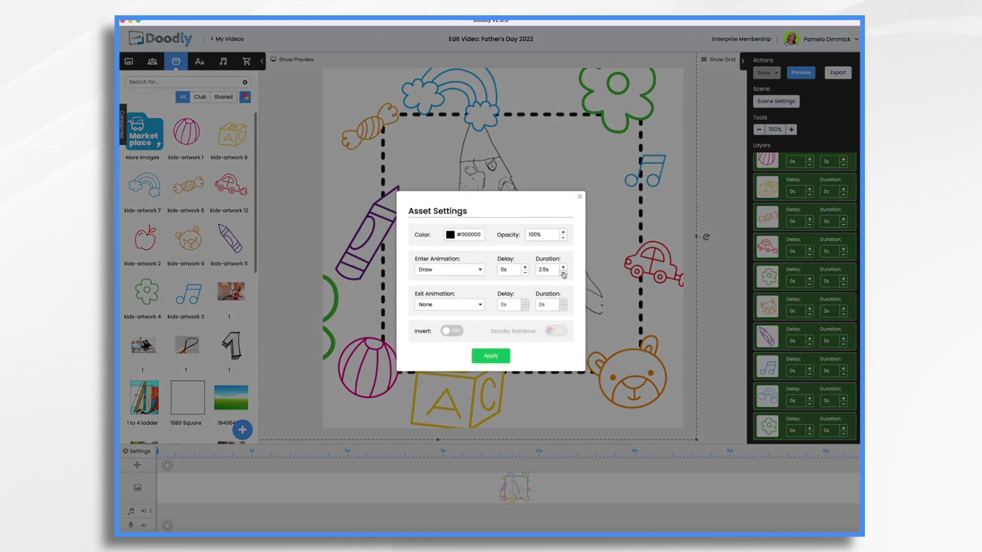
{"action": "left_click", "coordinate": [546, 269]}
{"action": "key", "text": "BackSpace"}
{"action": "key", "text": "BackSpace"}
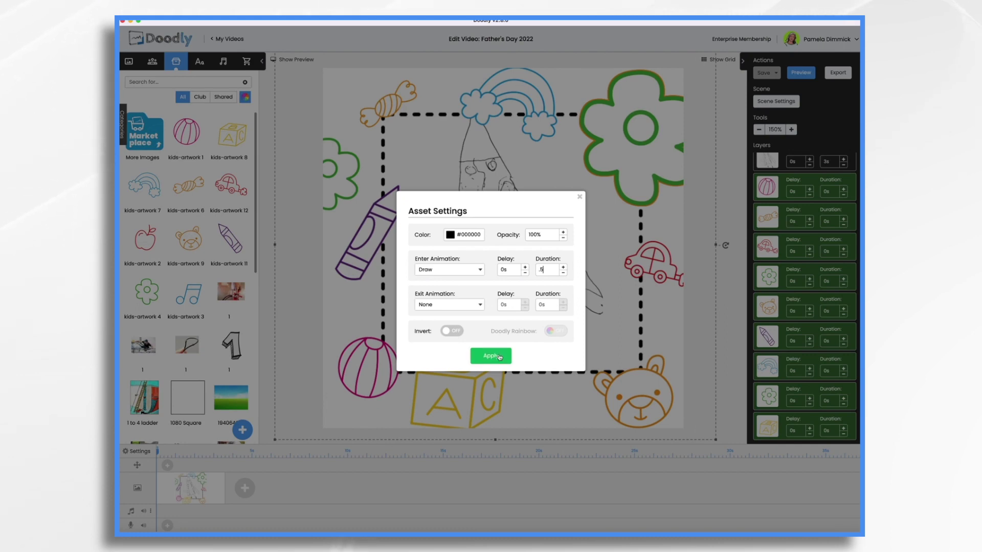
{"action": "left_click", "coordinate": [500, 357]}
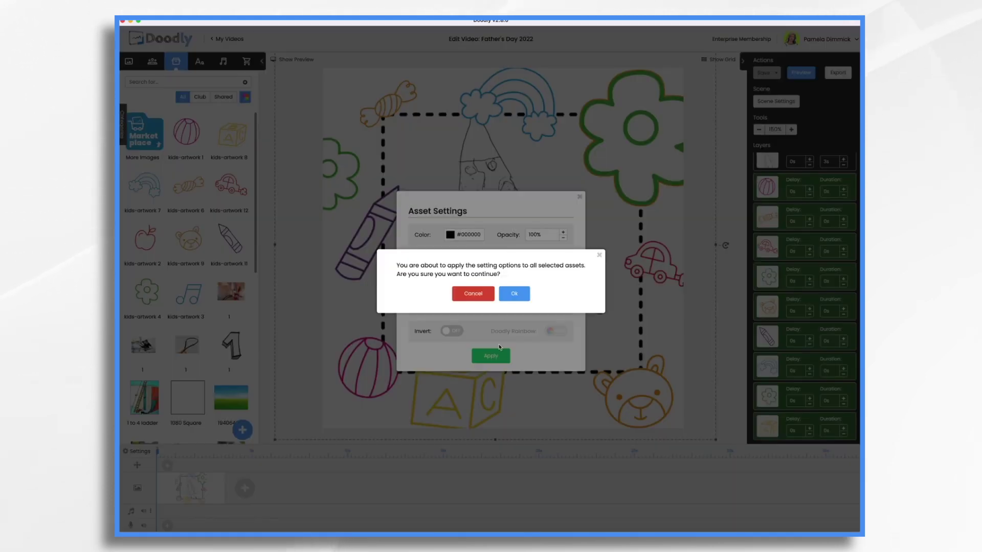
{"action": "left_click", "coordinate": [516, 294]}
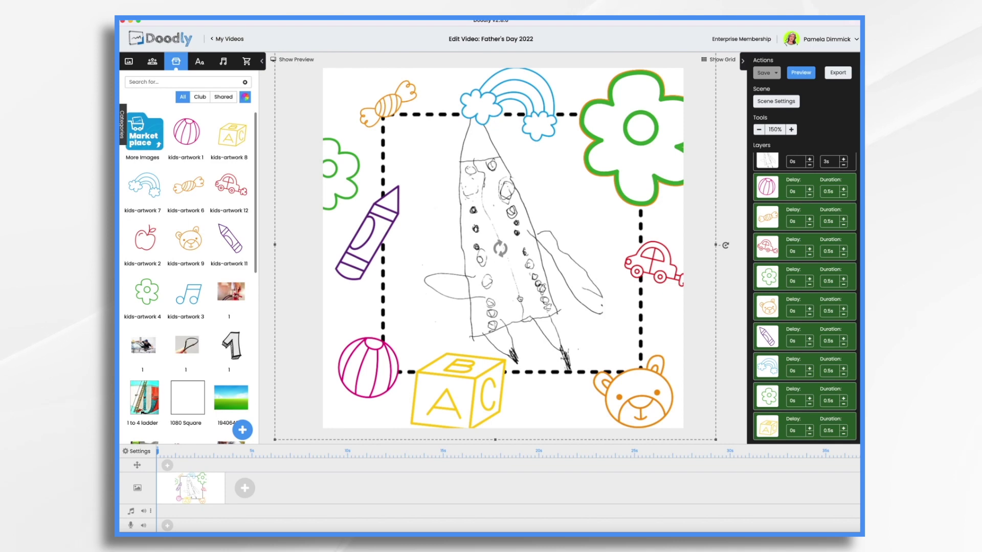
- Edit the ball picture's asset to use the Fade reveal mode, and save it
{"action": "left_click", "coordinate": [773, 193]}
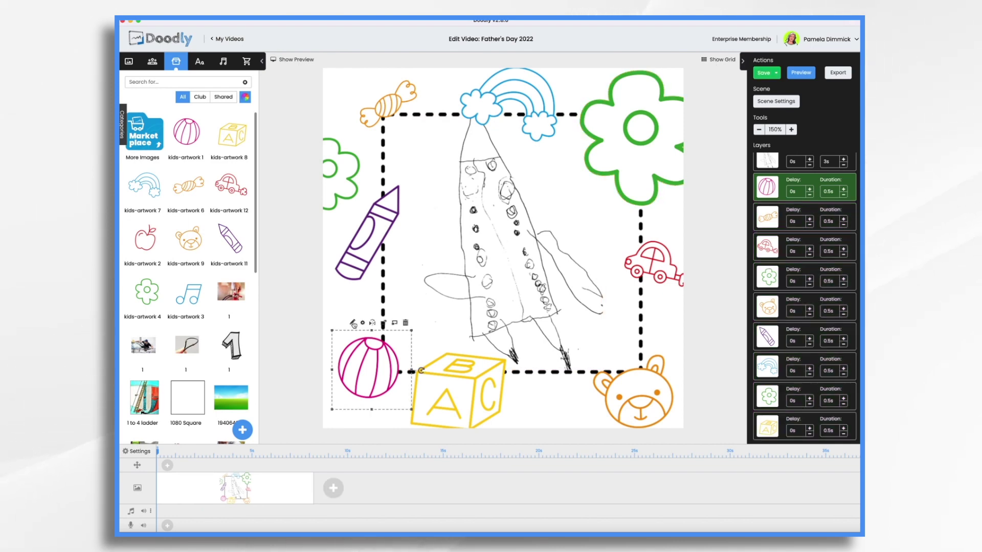
{"action": "left_click", "coordinate": [353, 324]}
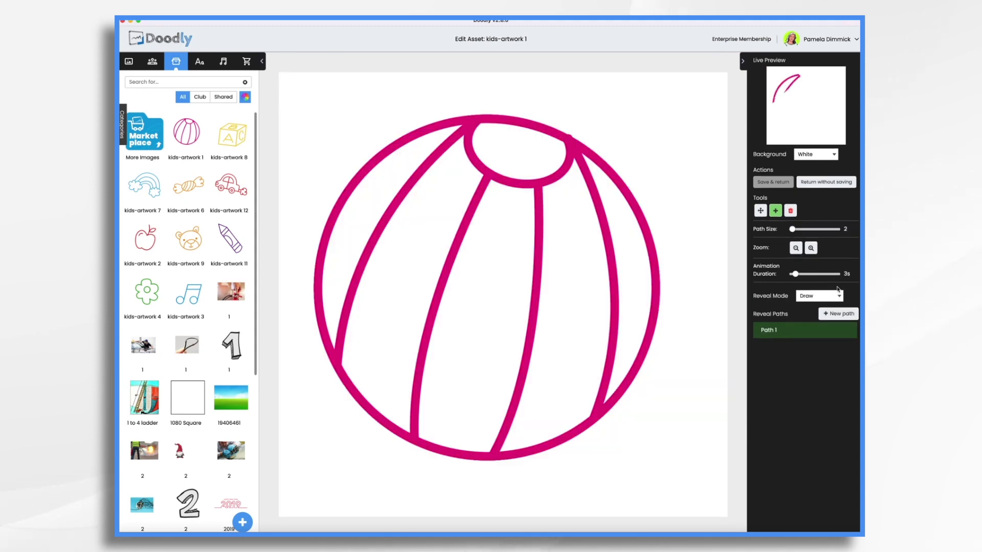
{"action": "left_click", "coordinate": [817, 296]}
{"action": "left_click", "coordinate": [818, 305]}
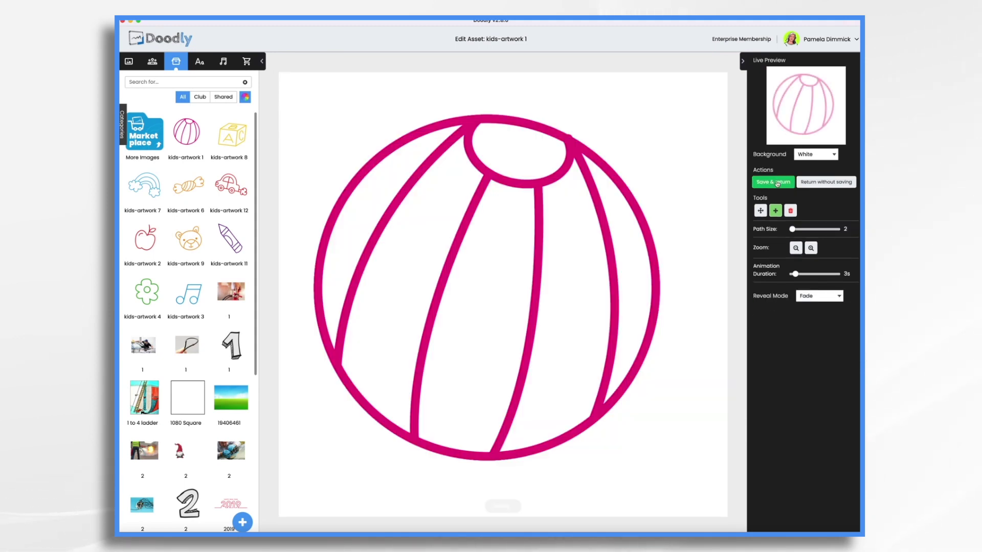
{"action": "left_click", "coordinate": [773, 182]}
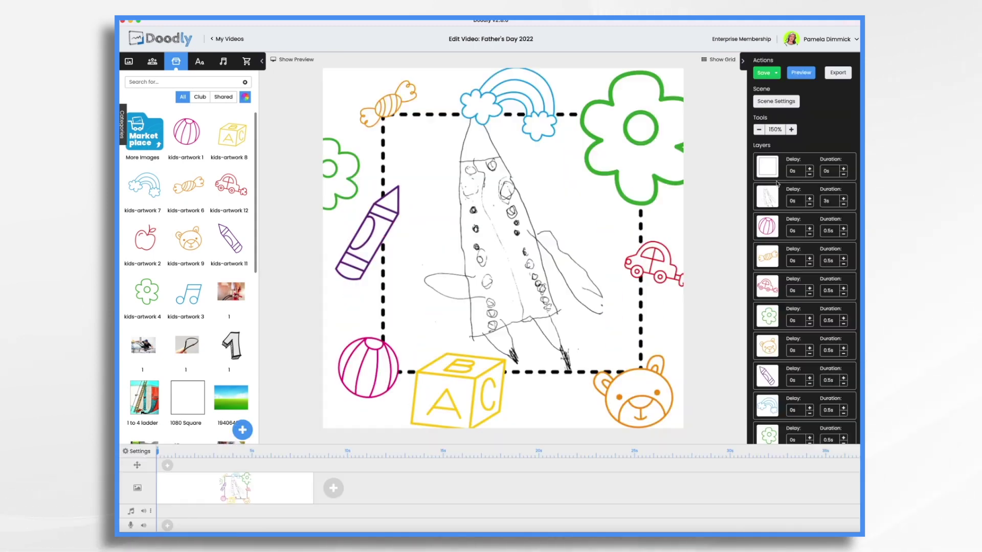
- Change the crayon picture's reveal mode to Fade, save the asset, and preview the video
{"action": "left_click", "coordinate": [364, 261]}
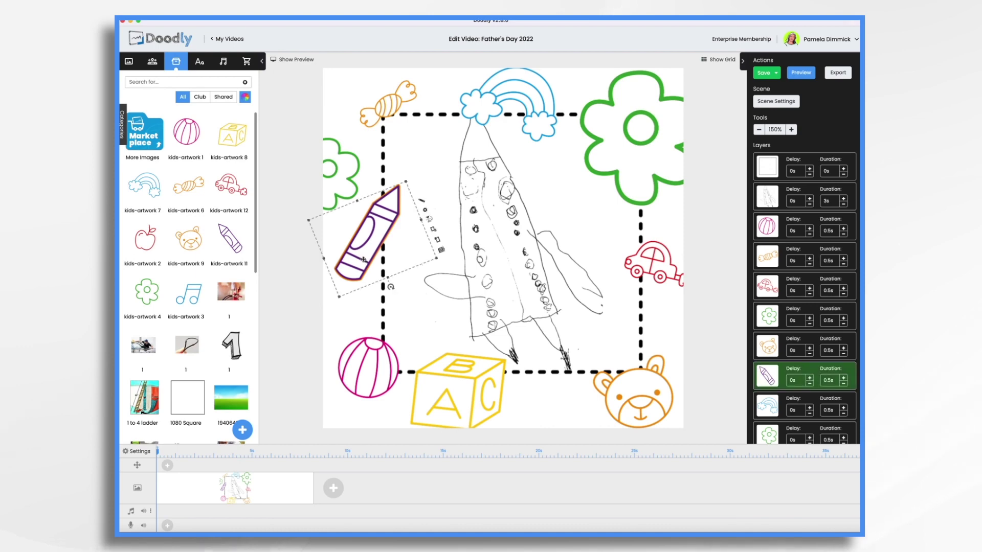
{"action": "left_click", "coordinate": [422, 202]}
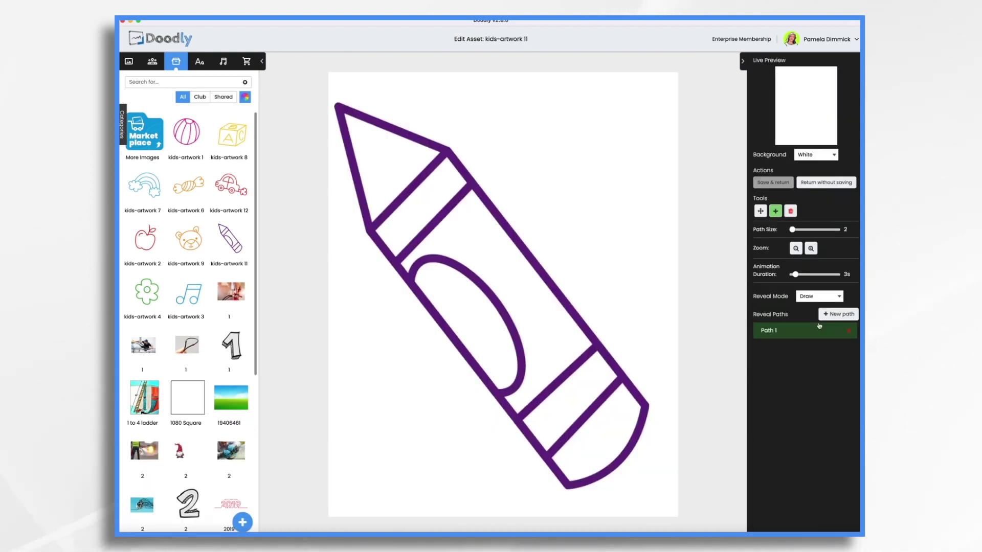
{"action": "left_click", "coordinate": [808, 297]}
{"action": "left_click", "coordinate": [807, 305]}
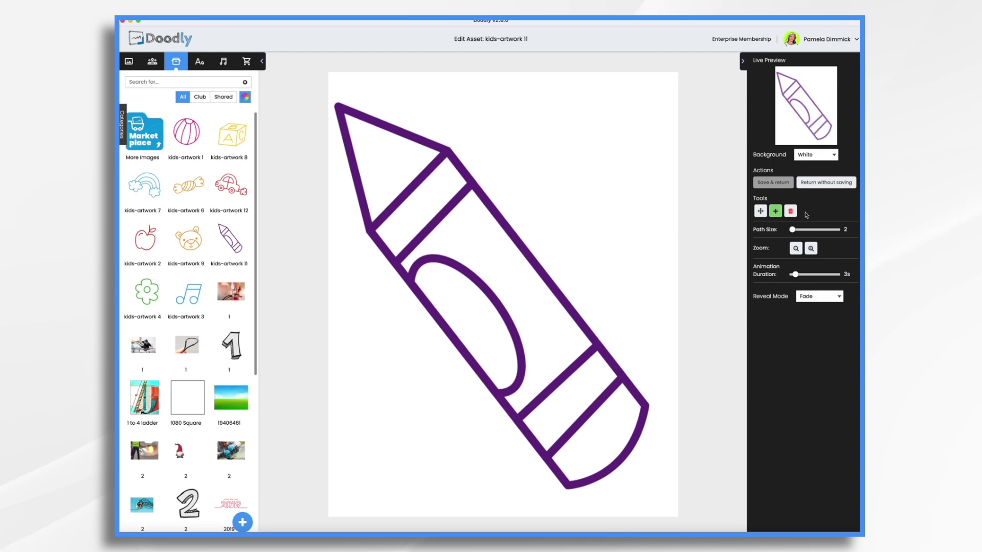
{"action": "left_click", "coordinate": [779, 183]}
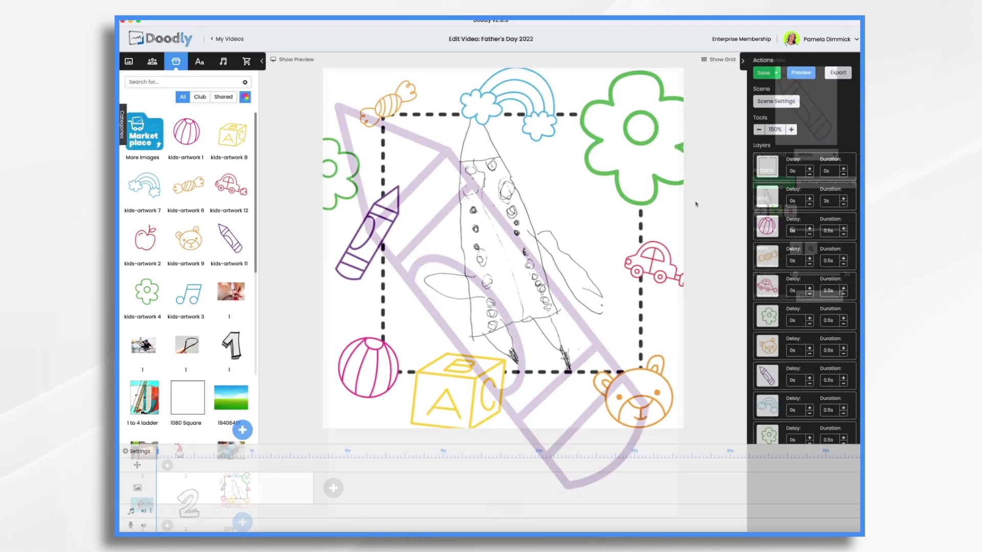
{"action": "left_click", "coordinate": [802, 74]}
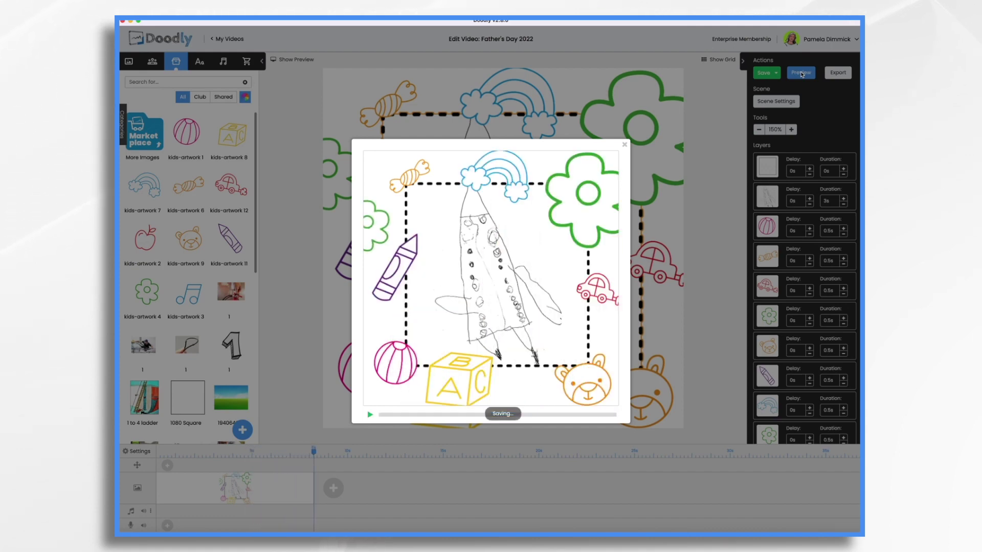
{"action": "left_click", "coordinate": [625, 145]}
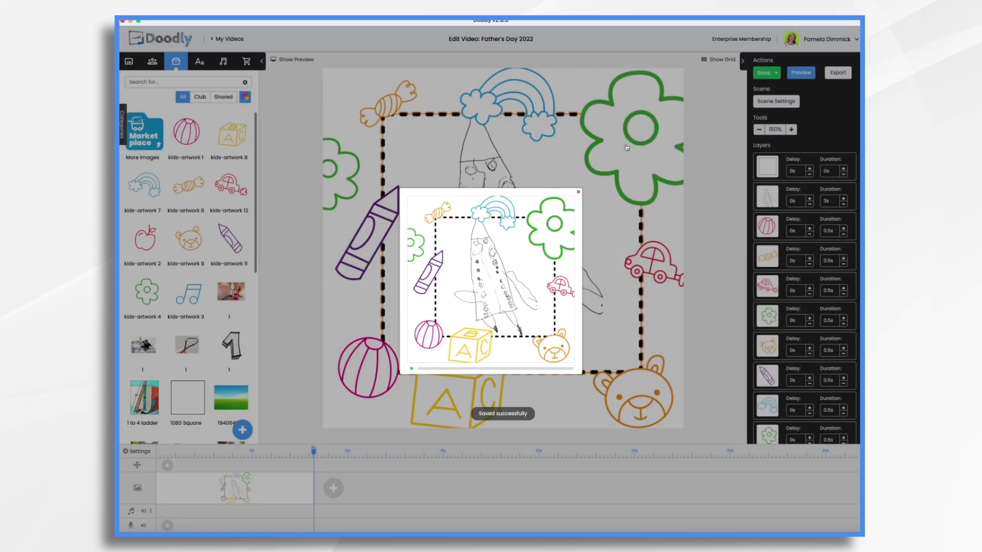
- Set the video's hand style to a right-handed 2D cartoon hand with a bare arm, turn erase mode off, and preview the video
{"action": "left_click", "coordinate": [138, 452]}
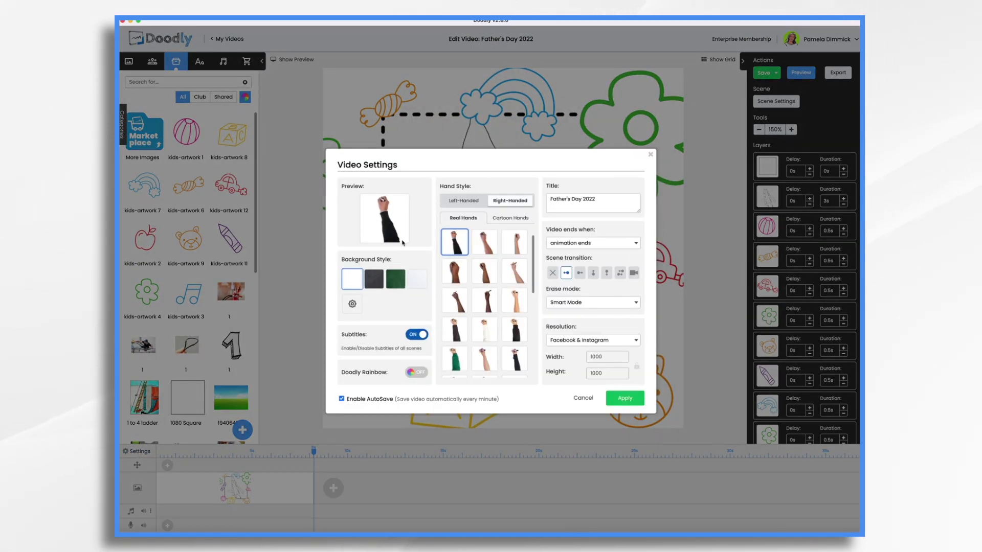
{"action": "left_click", "coordinate": [508, 218]}
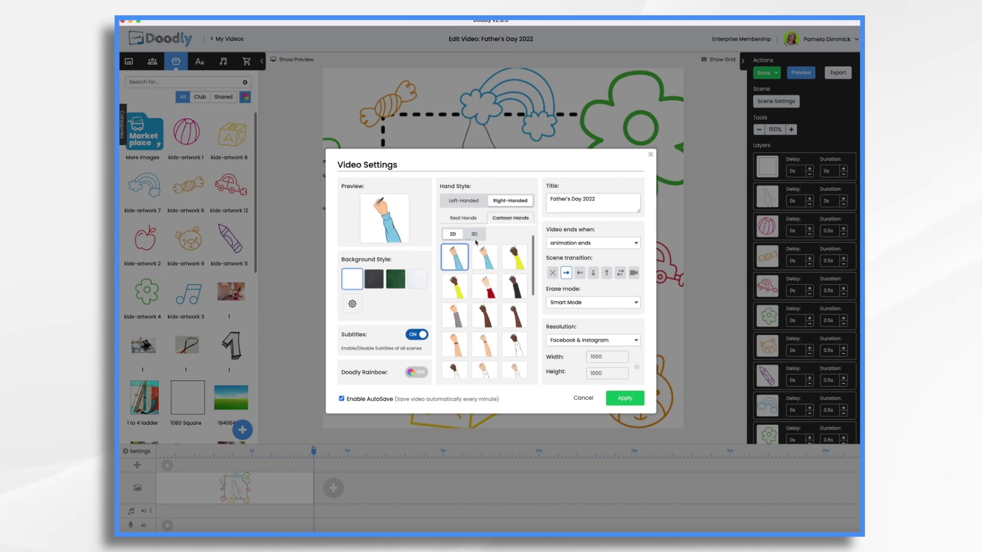
{"action": "left_click", "coordinate": [487, 352]}
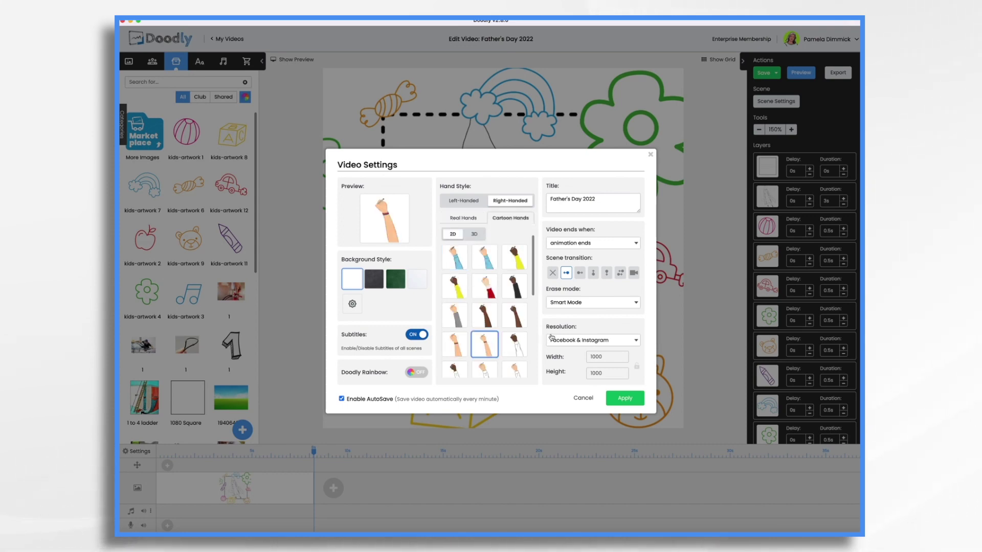
{"action": "left_click", "coordinate": [579, 304]}
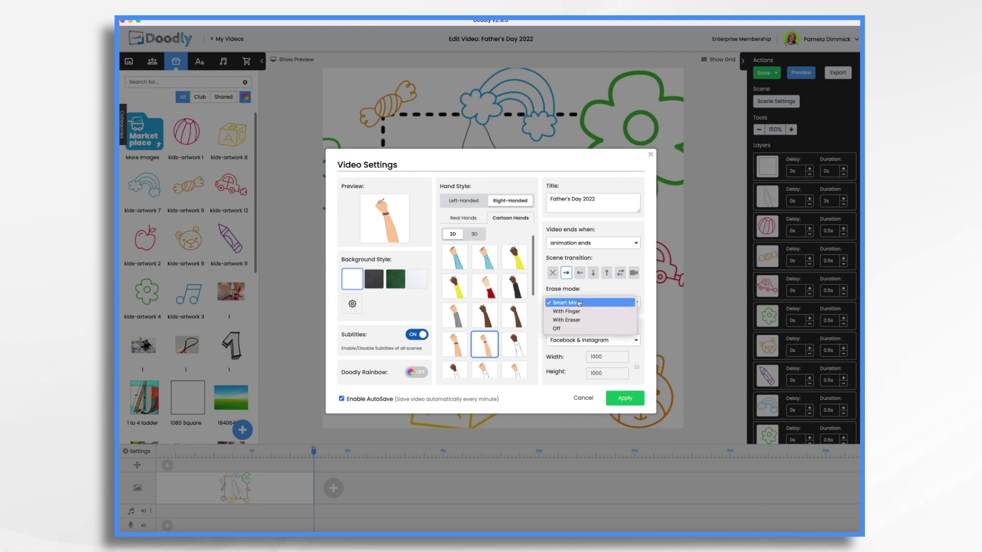
{"action": "left_click", "coordinate": [557, 329]}
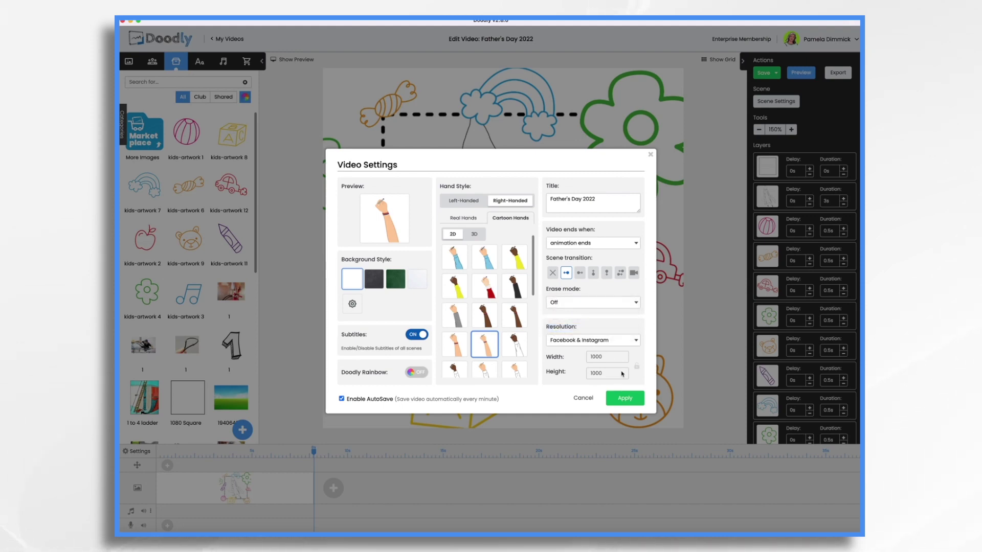
{"action": "left_click", "coordinate": [630, 401]}
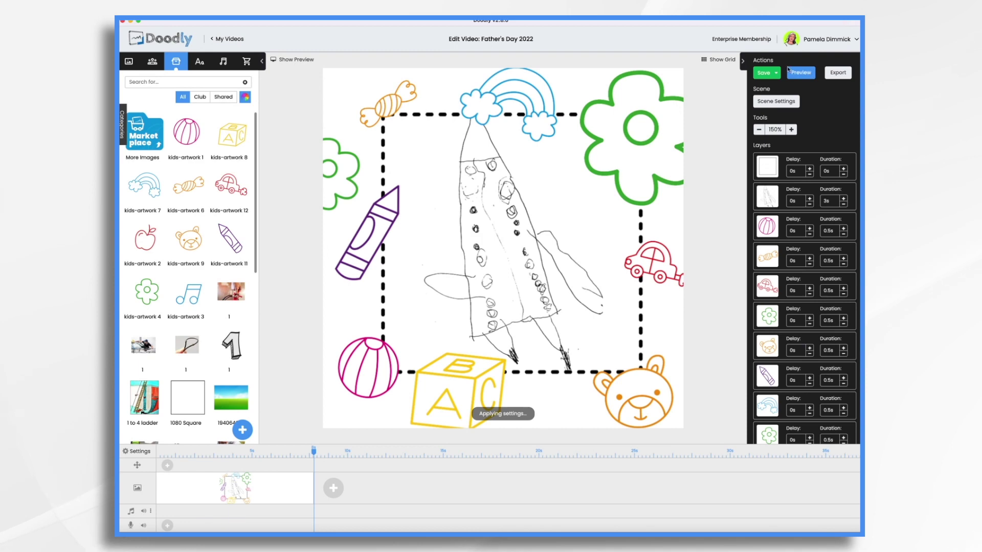
{"action": "left_click", "coordinate": [805, 76]}
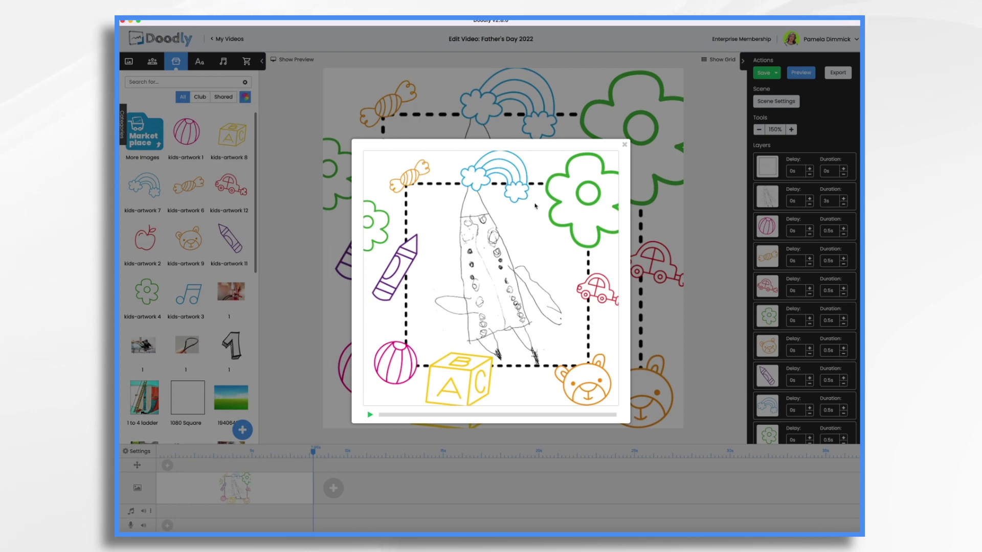
{"action": "left_click", "coordinate": [624, 147]}
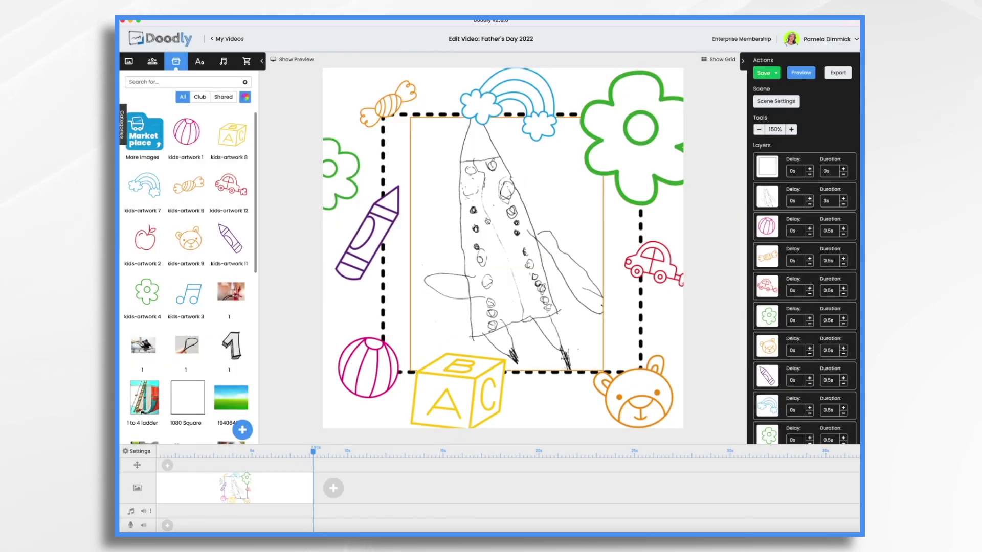
- Add a text object in the Gloria Hallelujah Regular font over the rocket drawing
{"action": "left_click", "coordinate": [199, 61]}
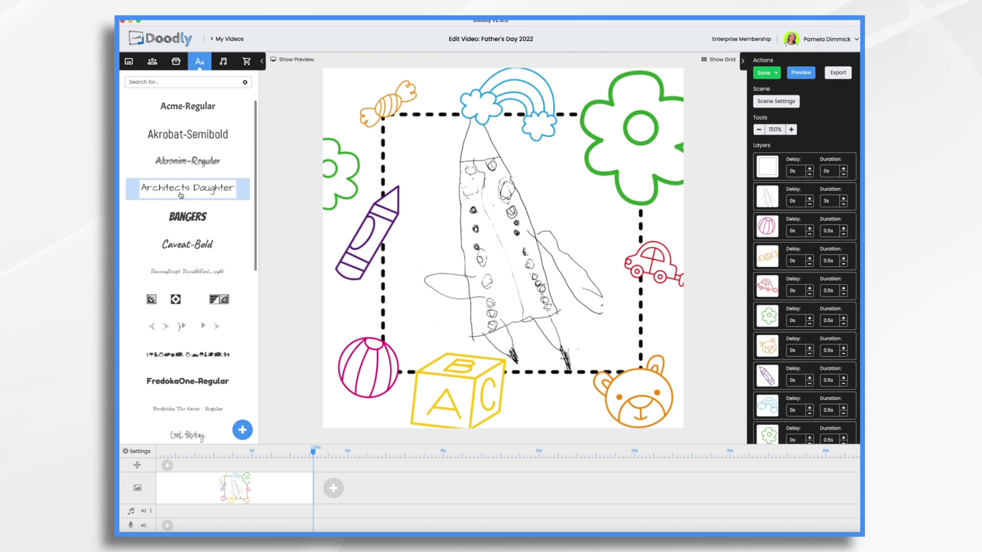
{"action": "scroll", "coordinate": [183, 191], "scroll_direction": "down", "scroll_amount": 5}
{"action": "scroll", "coordinate": [180, 195], "scroll_direction": "down", "scroll_amount": 4}
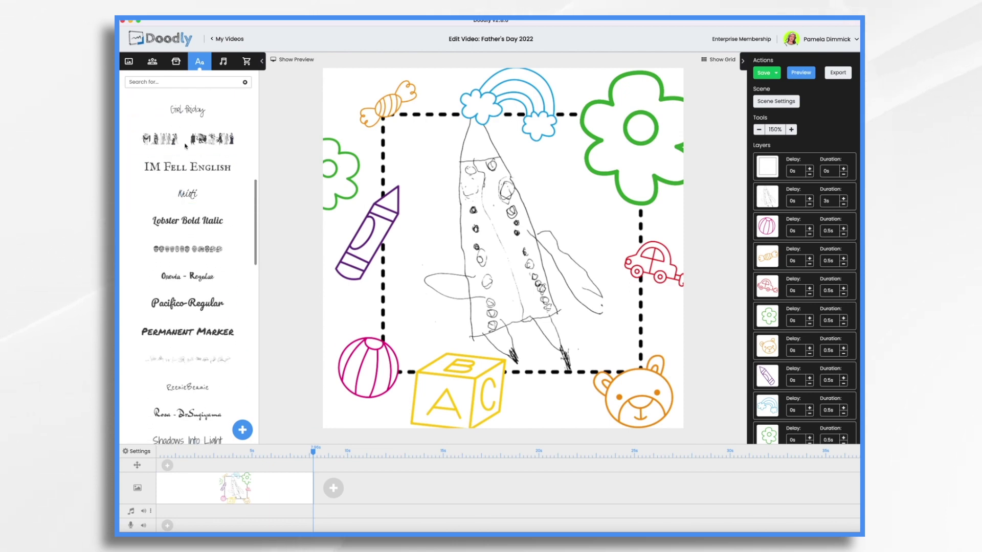
{"action": "scroll", "coordinate": [192, 271], "scroll_direction": "down", "scroll_amount": 6}
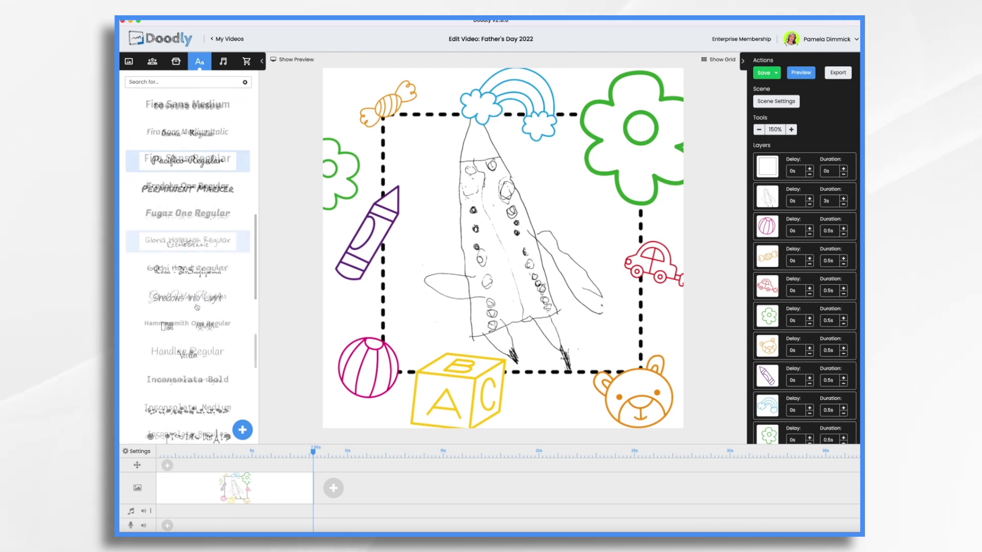
{"action": "left_click_drag", "start_coordinate": [183, 242], "coordinate": [502, 256]}
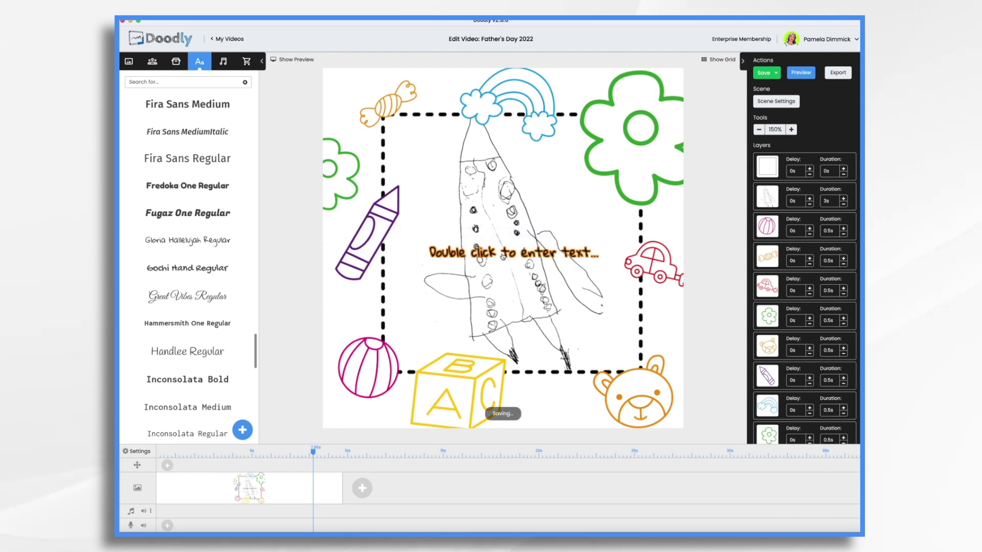
- Replace the placeholder text with "Happy Father's Day, Daddy!" and turn on word wrap
{"action": "double_click", "coordinate": [502, 253]}
{"action": "type", "text": "Happy Father's Day, Daddy!"}
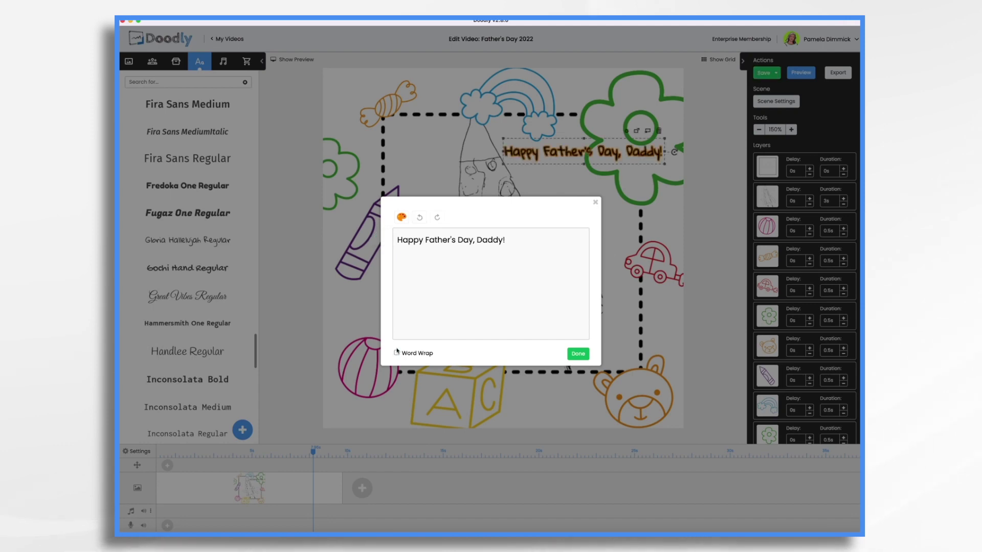
{"action": "left_click", "coordinate": [397, 351]}
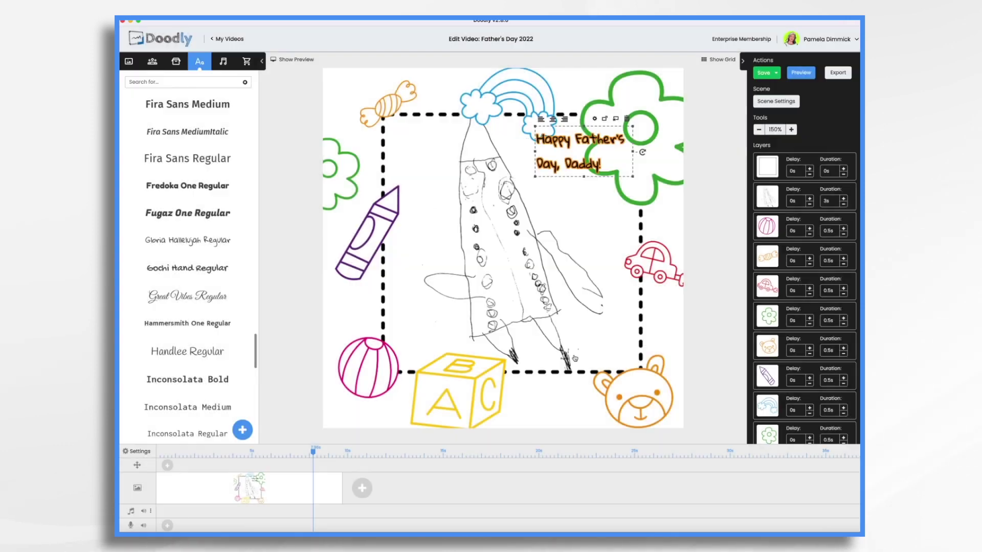
- Search the image library for "speec" and add the yellow Speech Bubble to the scene near the rocket's nose
{"action": "left_click", "coordinate": [176, 61]}
{"action": "left_click", "coordinate": [182, 81]}
{"action": "type", "text": "speec"}
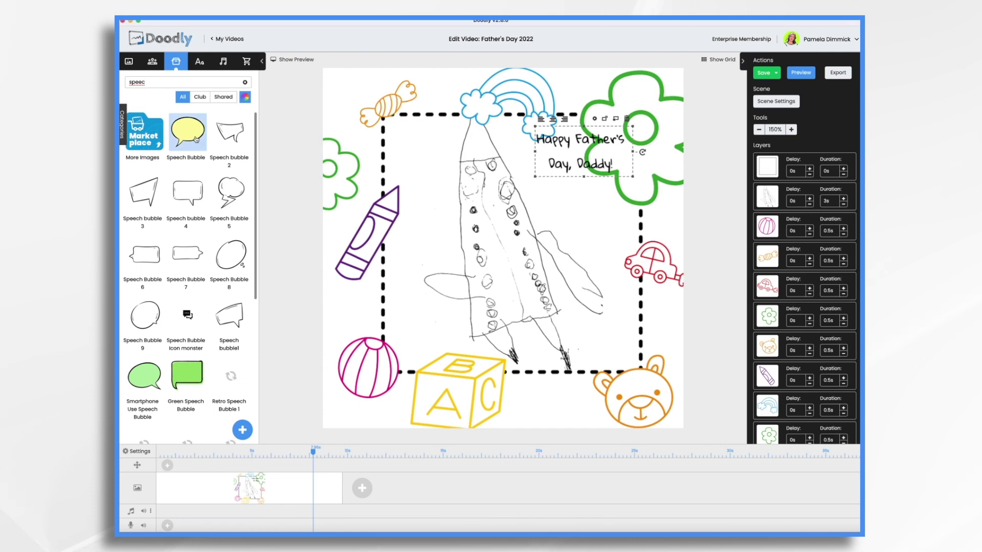
{"action": "left_click_drag", "start_coordinate": [188, 130], "coordinate": [529, 154]}
{"action": "left_click", "coordinate": [451, 289]}
- Reorder the greeting text's layer so it lies in front of the speech bubble, and move the text inside the bubble
{"action": "left_click", "coordinate": [579, 150]}
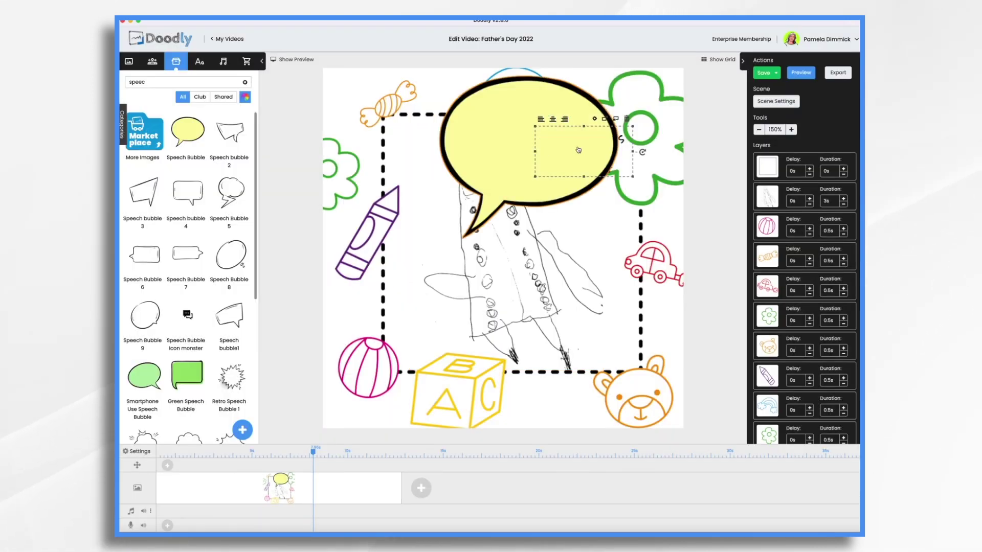
{"action": "scroll", "coordinate": [767, 373], "scroll_direction": "down", "scroll_amount": 3}
{"action": "left_click_drag", "start_coordinate": [771, 431], "coordinate": [768, 398]}
{"action": "left_click_drag", "start_coordinate": [579, 152], "coordinate": [526, 142]}
{"action": "double_click", "coordinate": [525, 142]}
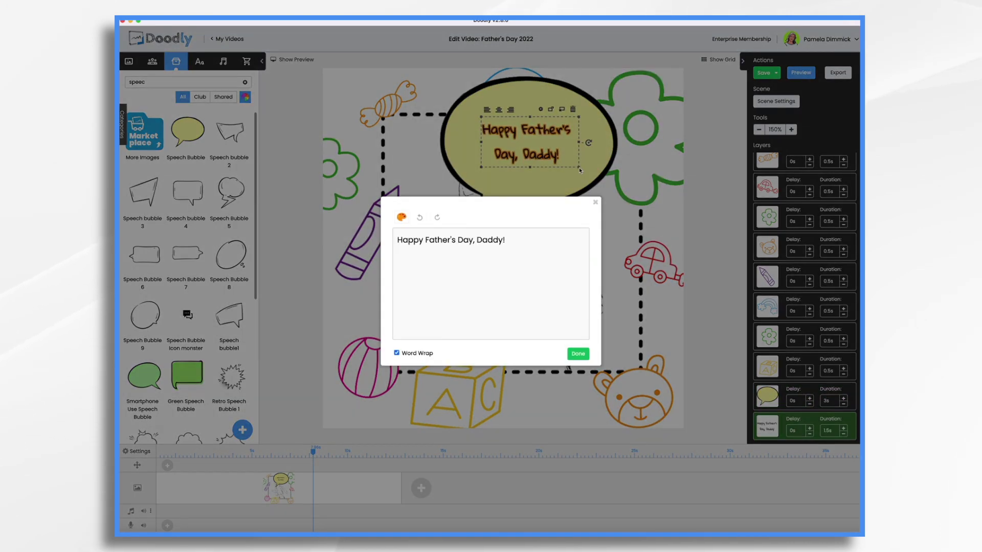
{"action": "left_click", "coordinate": [593, 204]}
- Shrink and fit the speech bubble around the greeting to about 303 by 276, and turn off its Doodly Rainbow option
{"action": "left_click_drag", "start_coordinate": [619, 240], "coordinate": [548, 176]}
{"action": "left_click_drag", "start_coordinate": [490, 96], "coordinate": [525, 120]}
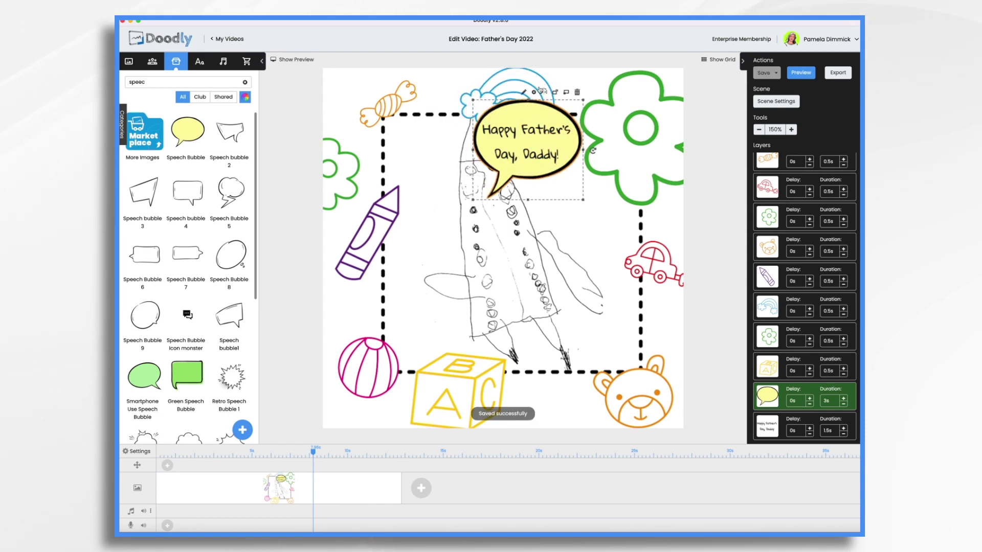
{"action": "left_click", "coordinate": [534, 93]}
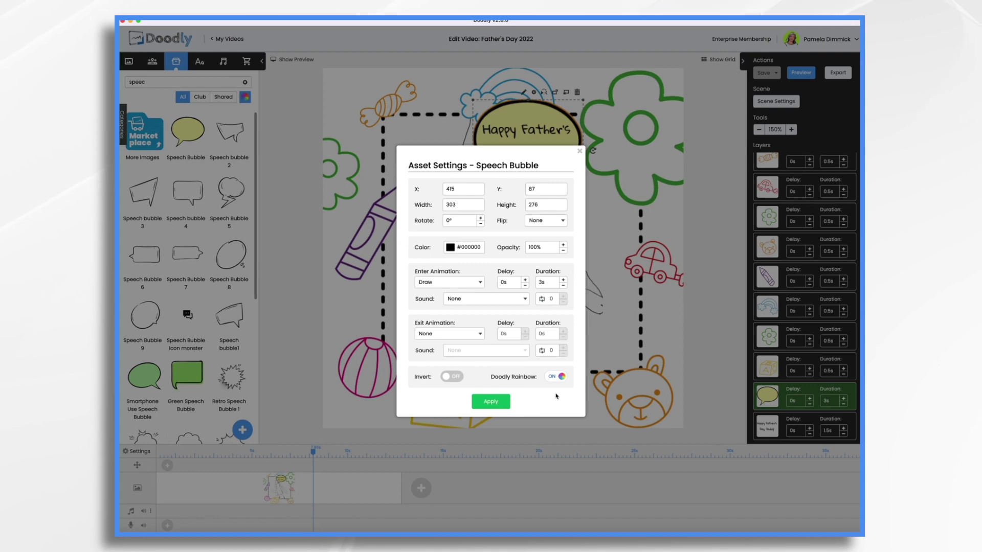
{"action": "left_click", "coordinate": [556, 376]}
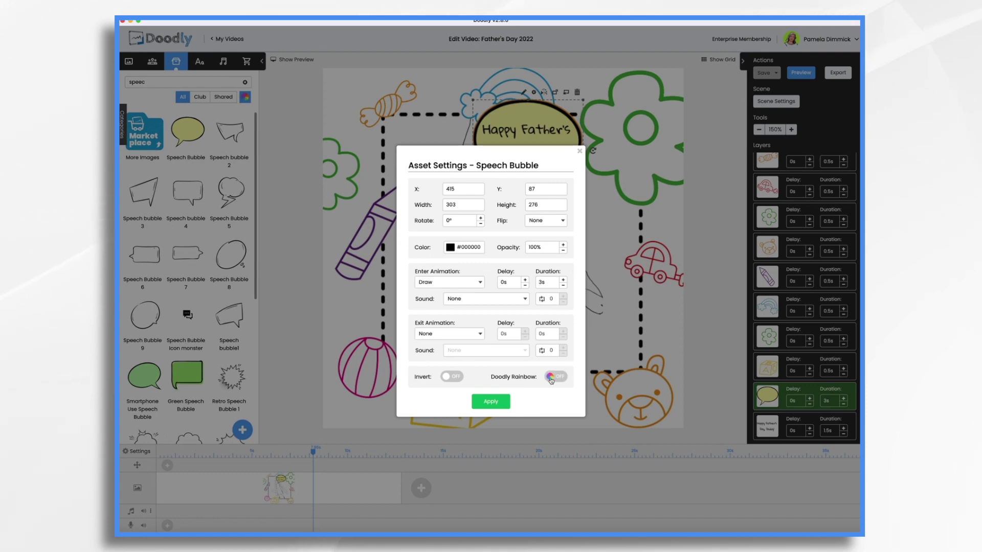
{"action": "left_click", "coordinate": [506, 406]}
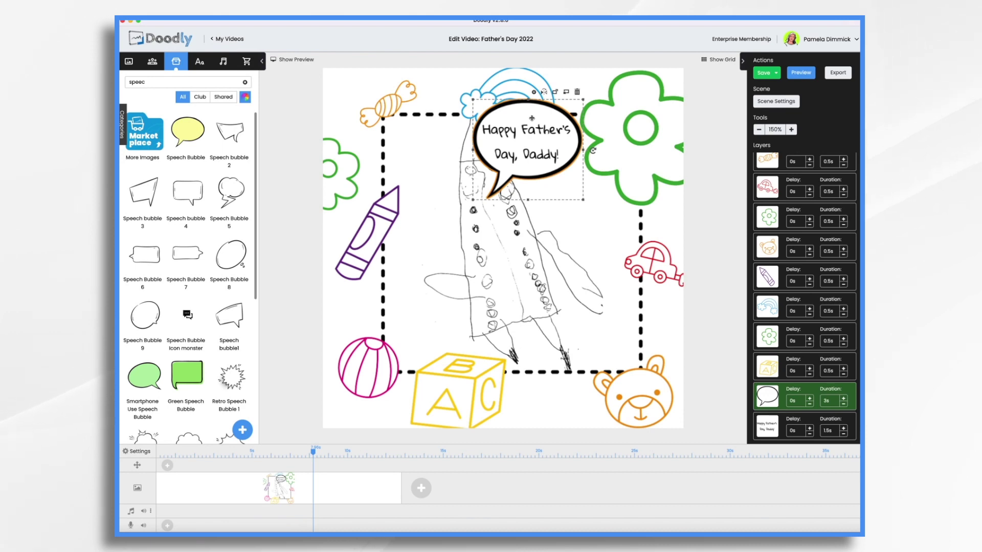
- Move the speech bubble and its text together up to the right of the rocket's nose
{"action": "left_click", "coordinate": [541, 139], "text": "shift"}
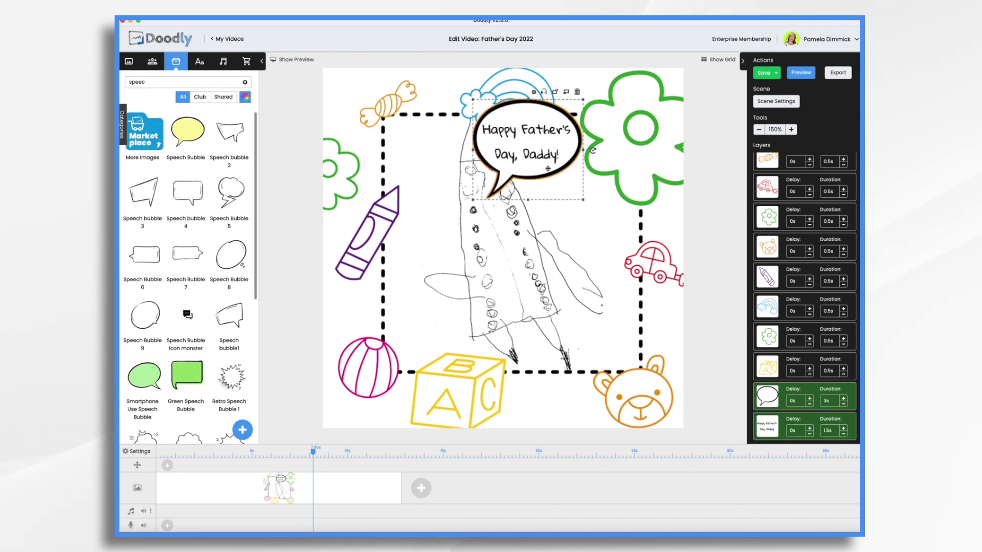
{"action": "left_click_drag", "start_coordinate": [545, 167], "coordinate": [578, 139]}
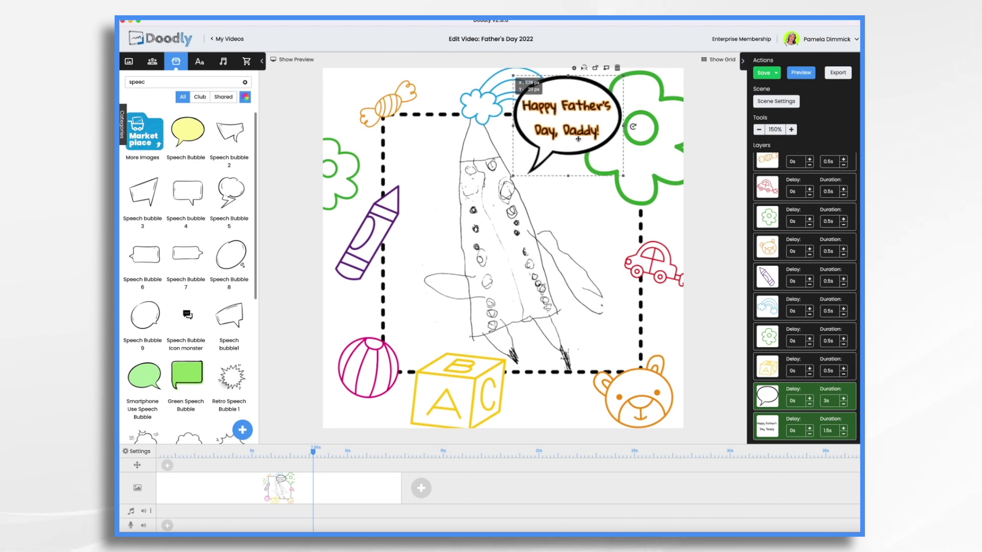
{"action": "left_click_drag", "start_coordinate": [582, 177], "coordinate": [582, 178]}
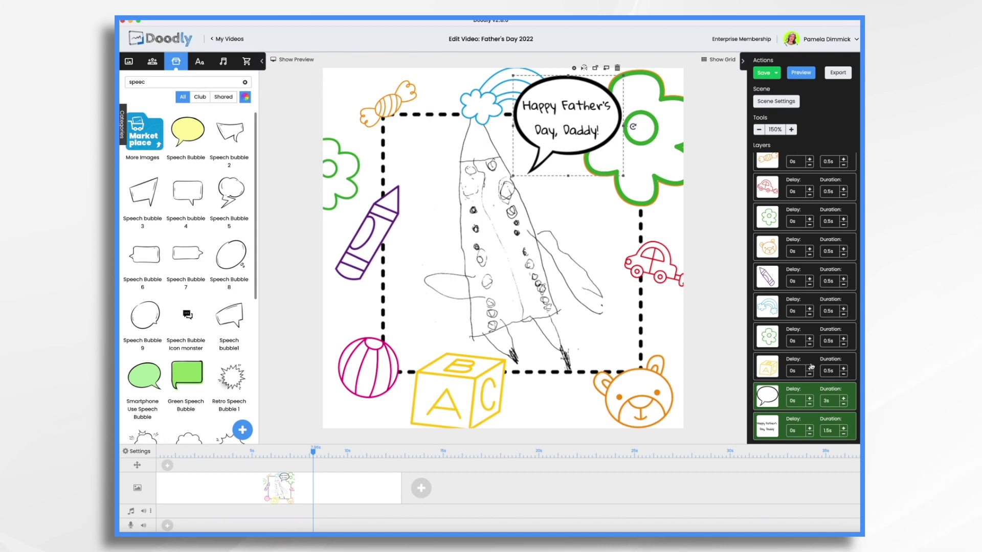
- Set the speech bubble's delay to 1.5 s and its duration to 1 s
{"action": "left_click", "coordinate": [810, 398]}
{"action": "left_click", "coordinate": [809, 398]}
{"action": "left_click", "coordinate": [809, 399]}
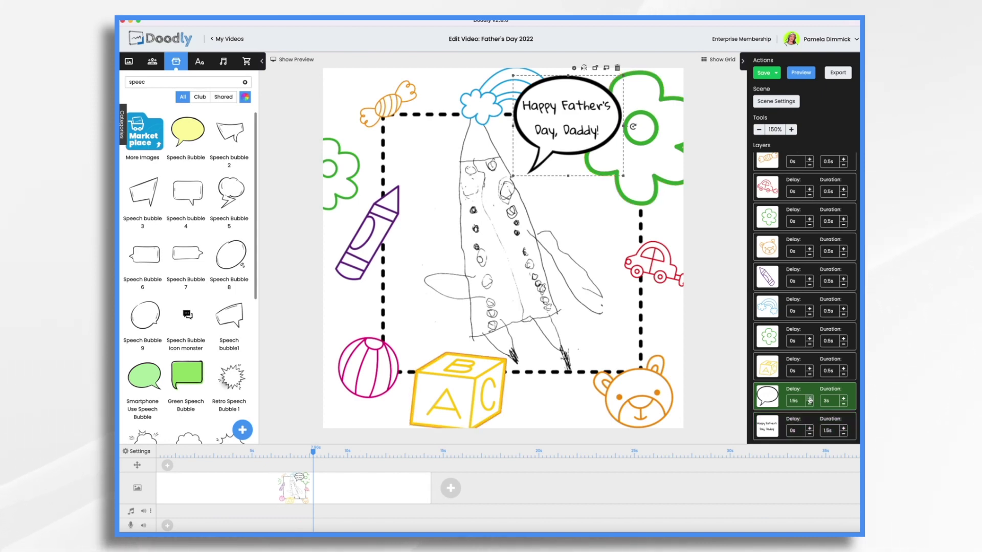
{"action": "left_click", "coordinate": [844, 404]}
{"action": "left_click", "coordinate": [844, 404]}
{"action": "left_click", "coordinate": [844, 404]}
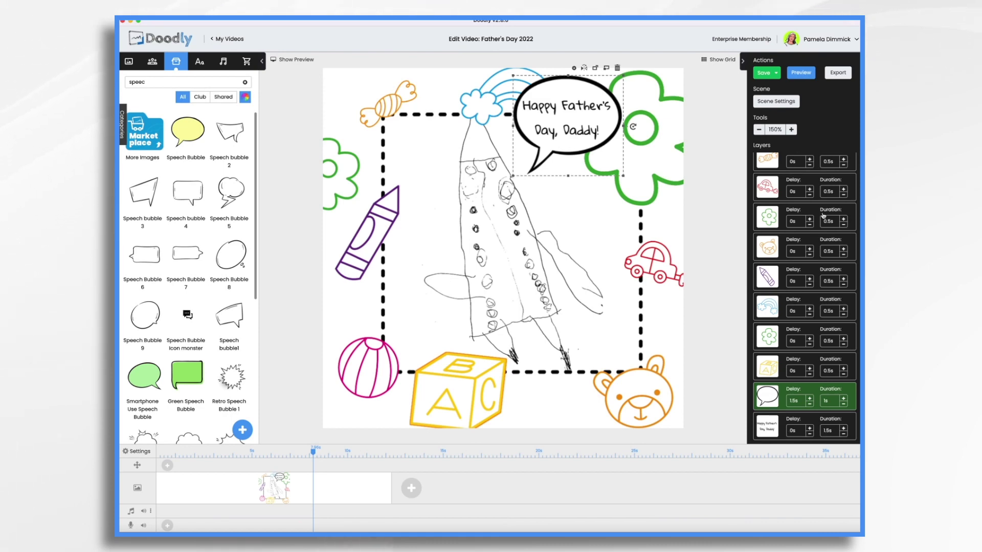
- Open the scene settings
{"action": "left_click", "coordinate": [778, 100]}
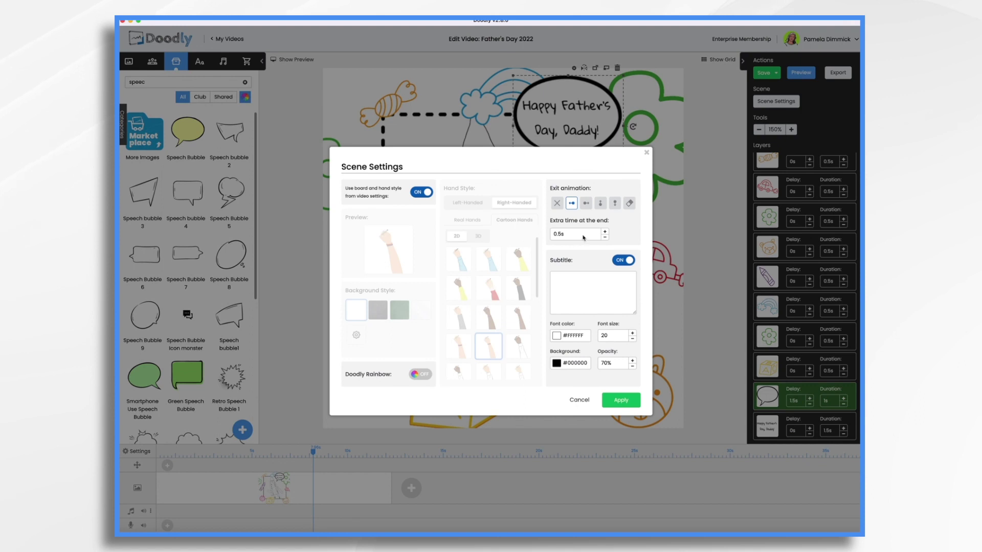
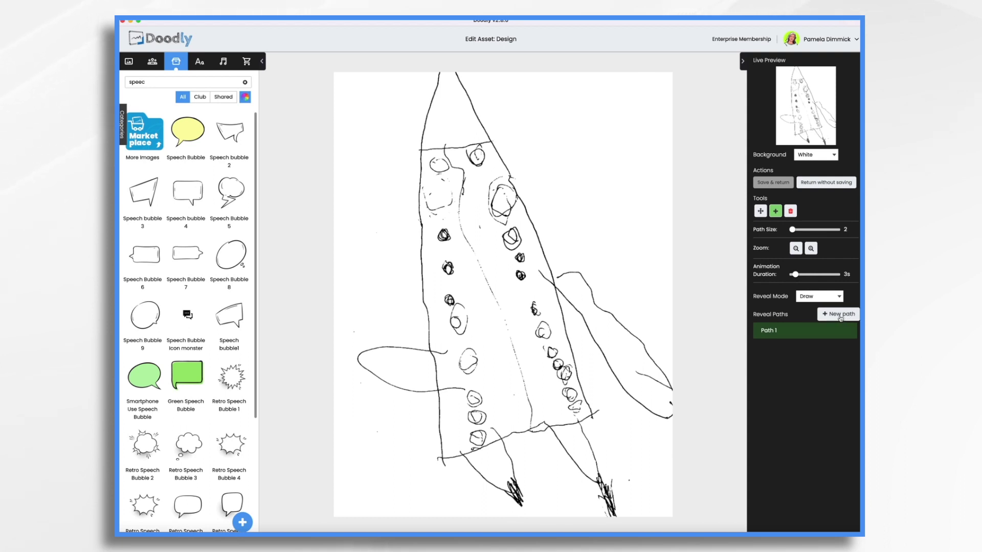
- Draw the first reveal path along the right edge of the rocket's nose, with a path size of 16
{"action": "left_click", "coordinate": [457, 74]}
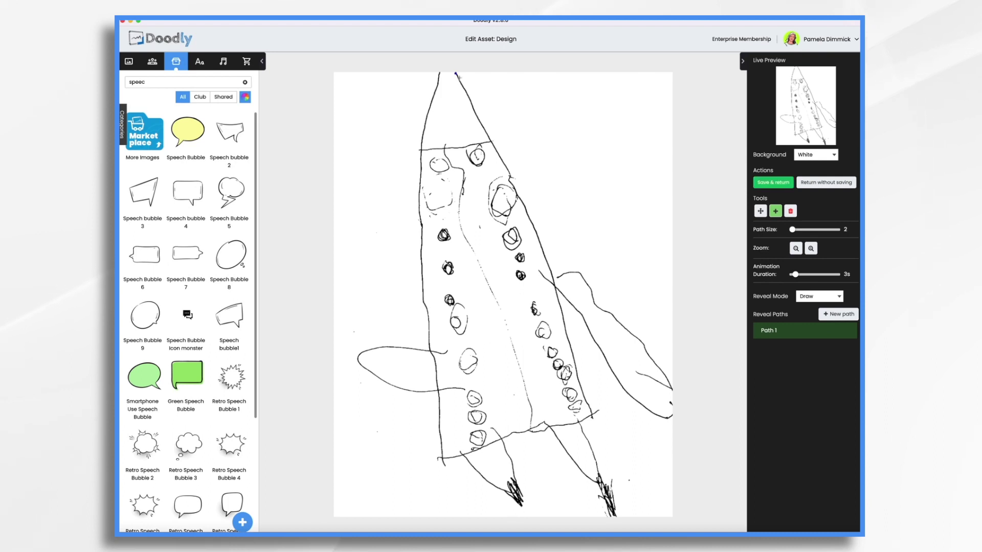
{"action": "left_click", "coordinate": [480, 121]}
{"action": "left_click", "coordinate": [496, 149]}
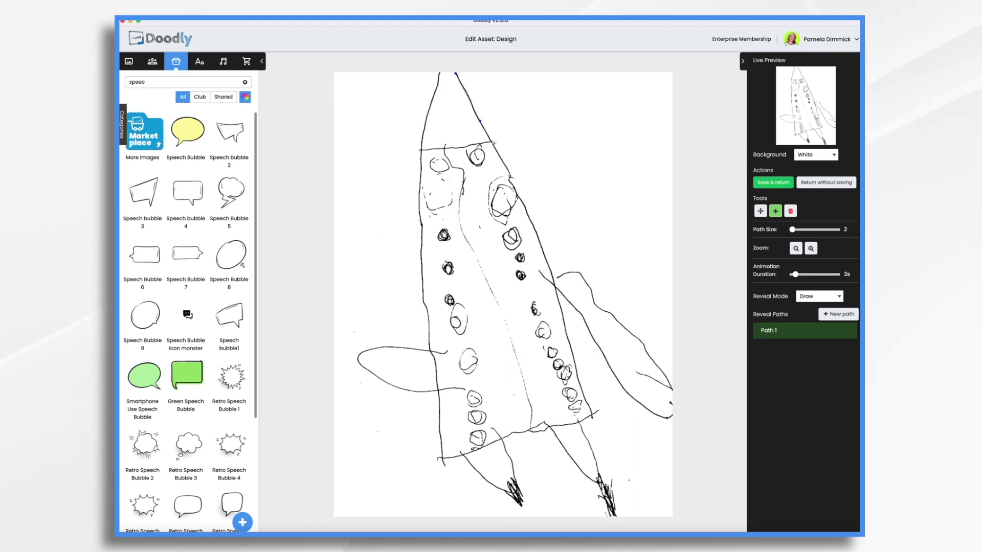
{"action": "left_click", "coordinate": [795, 231]}
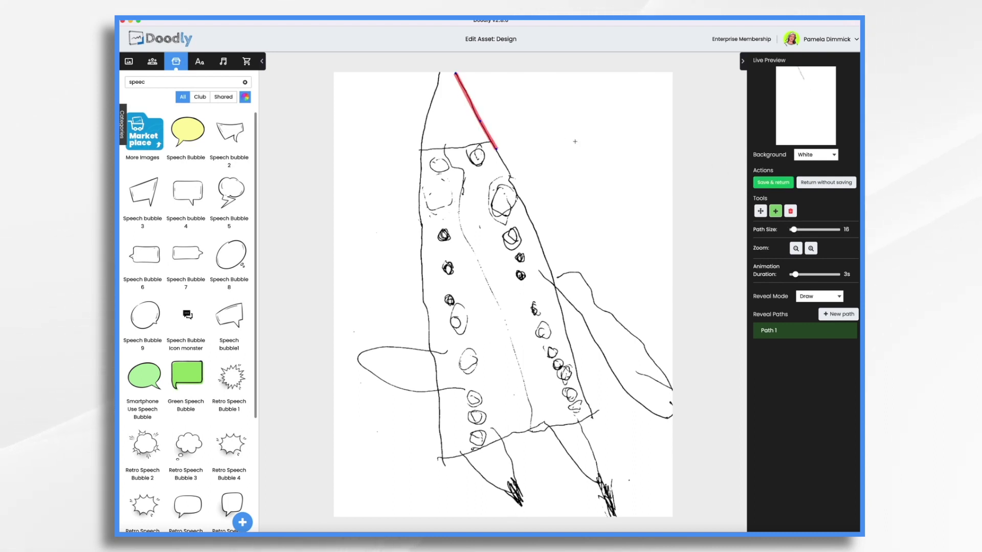
{"action": "left_click_drag", "start_coordinate": [482, 124], "coordinate": [472, 108]}
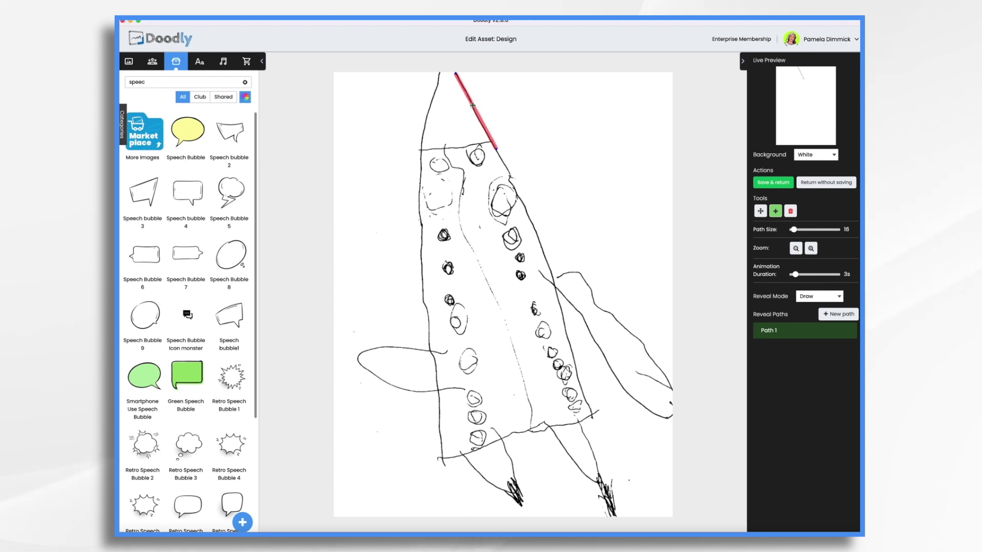
- Extend the first reveal path down the right edge of the rocket's body to its base corner
{"action": "left_click", "coordinate": [498, 154]}
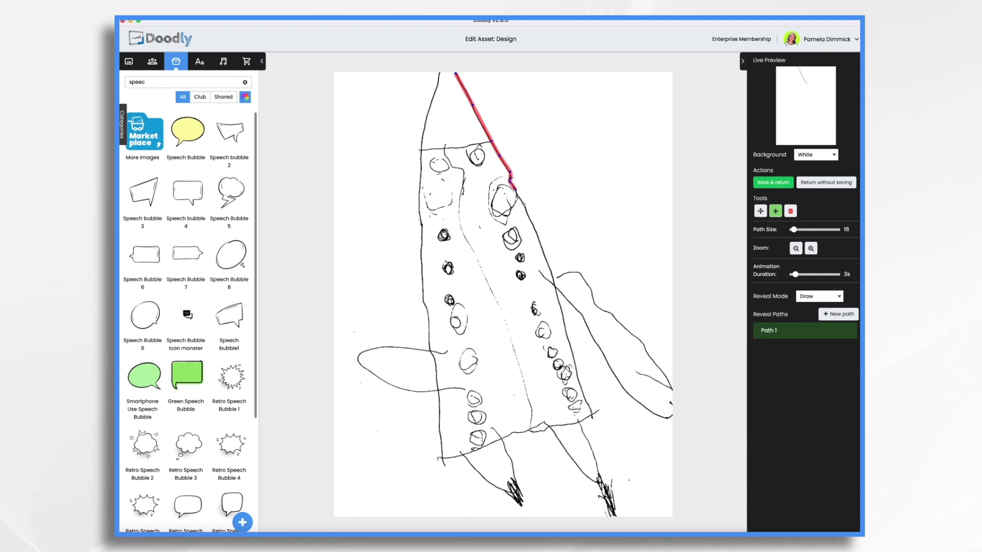
{"action": "left_click", "coordinate": [519, 198]}
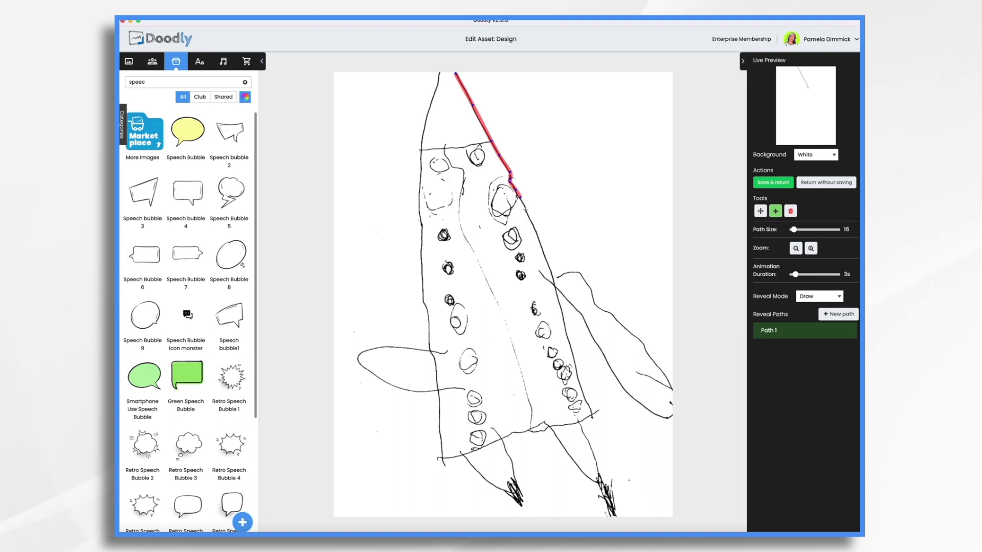
{"action": "left_click", "coordinate": [526, 210]}
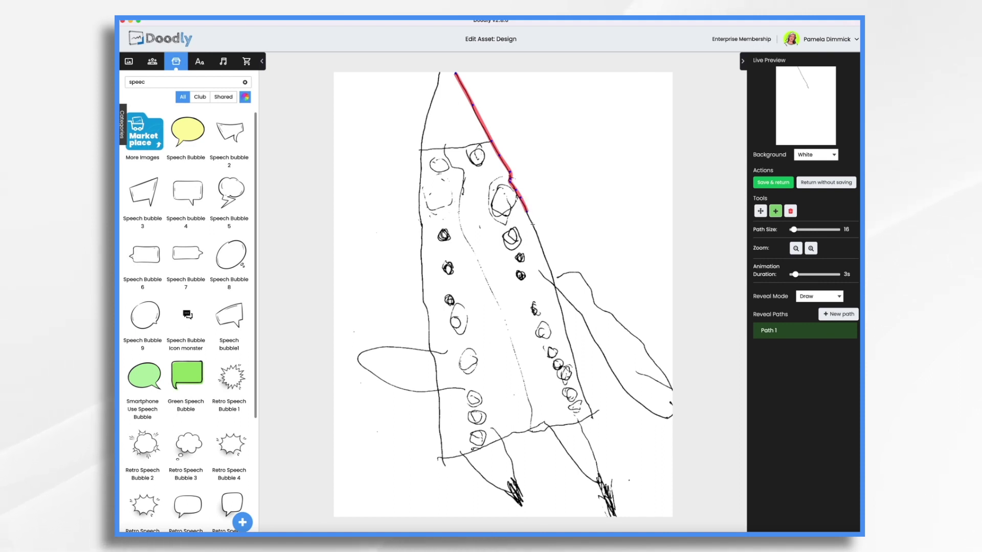
{"action": "left_click", "coordinate": [532, 223]}
{"action": "left_click", "coordinate": [549, 266]}
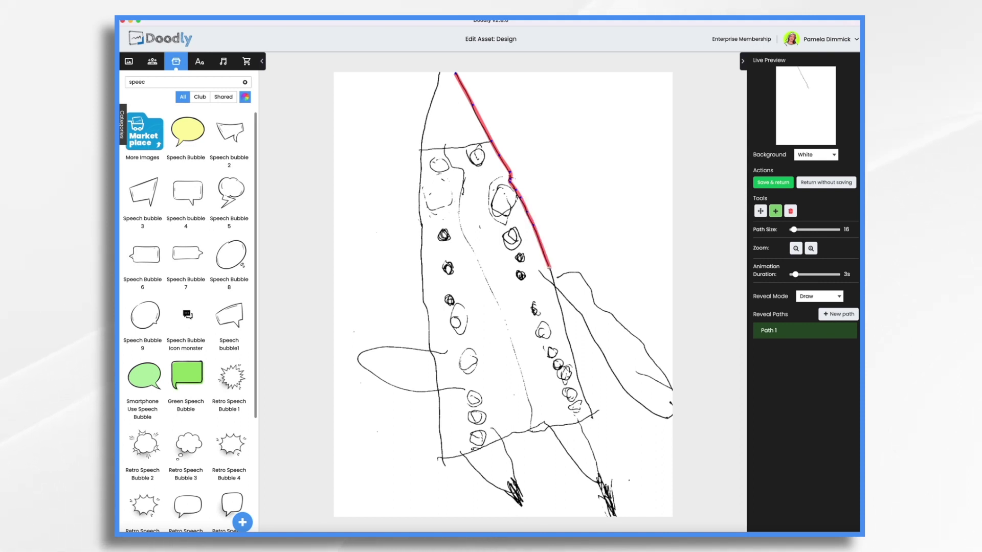
{"action": "left_click", "coordinate": [558, 294]}
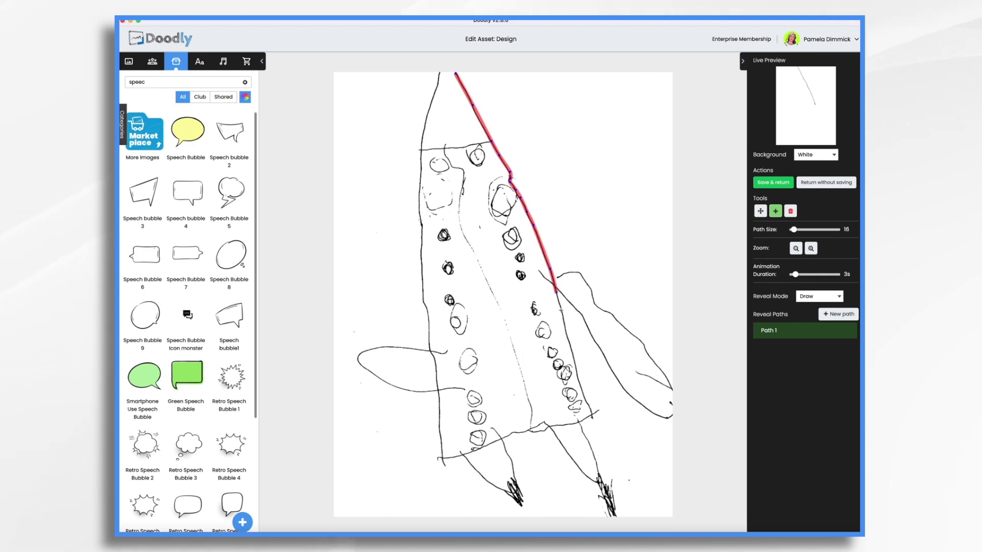
{"action": "left_click", "coordinate": [563, 312]}
{"action": "left_click", "coordinate": [572, 346]}
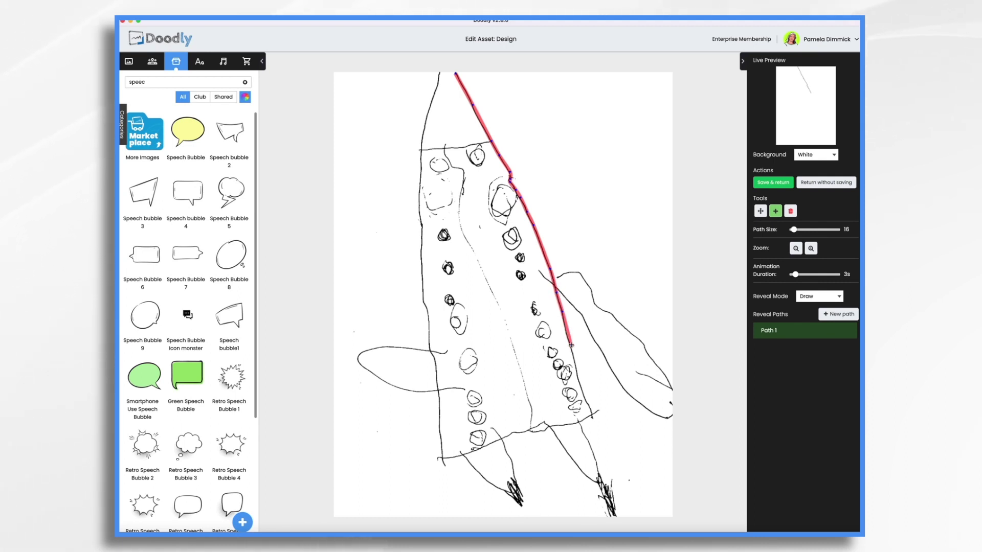
{"action": "left_click", "coordinate": [576, 366]}
{"action": "left_click", "coordinate": [580, 382]}
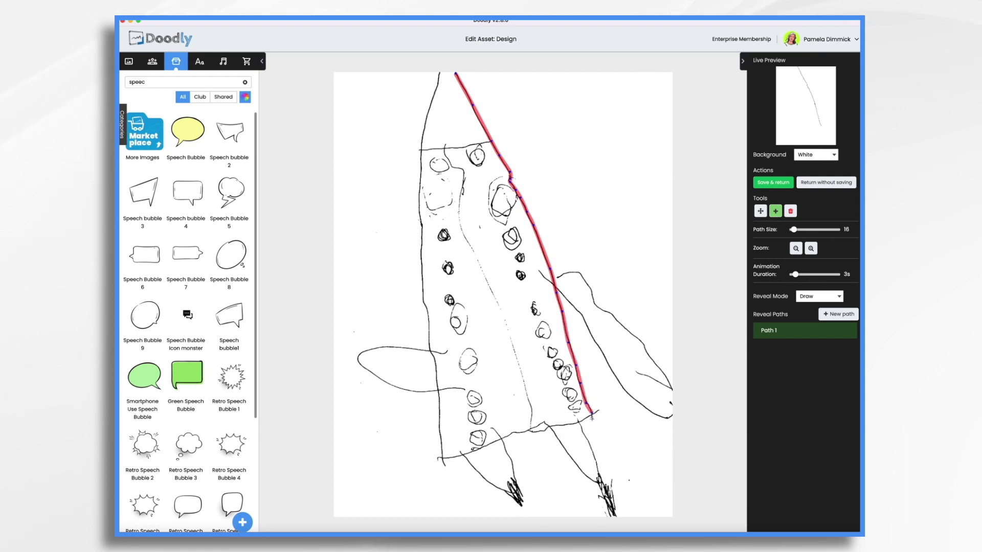
- Add a second reveal path and trace the lower edge of the rocket's right fin to its tip, with a path size of 68
{"action": "left_click", "coordinate": [838, 314]}
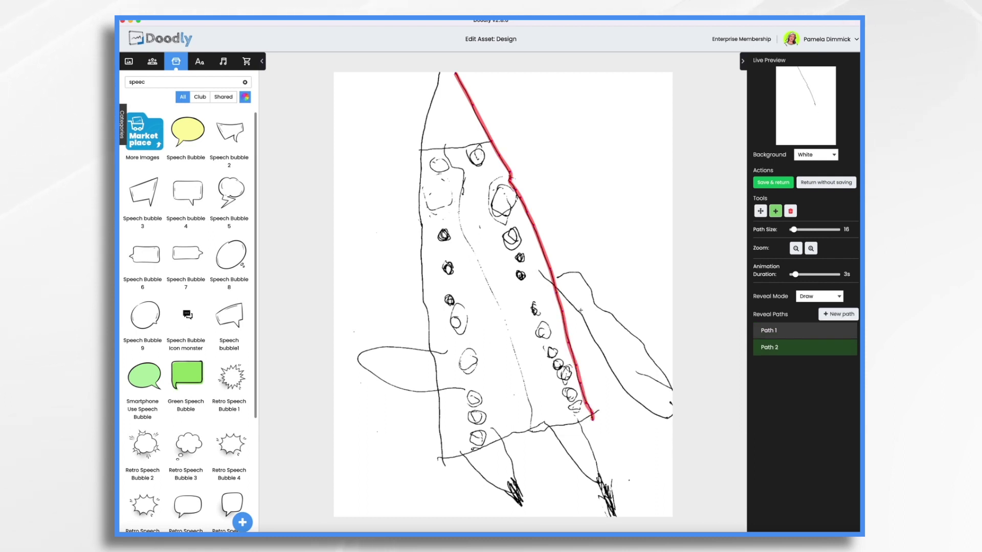
{"action": "left_click", "coordinate": [538, 269]}
{"action": "left_click", "coordinate": [552, 286]}
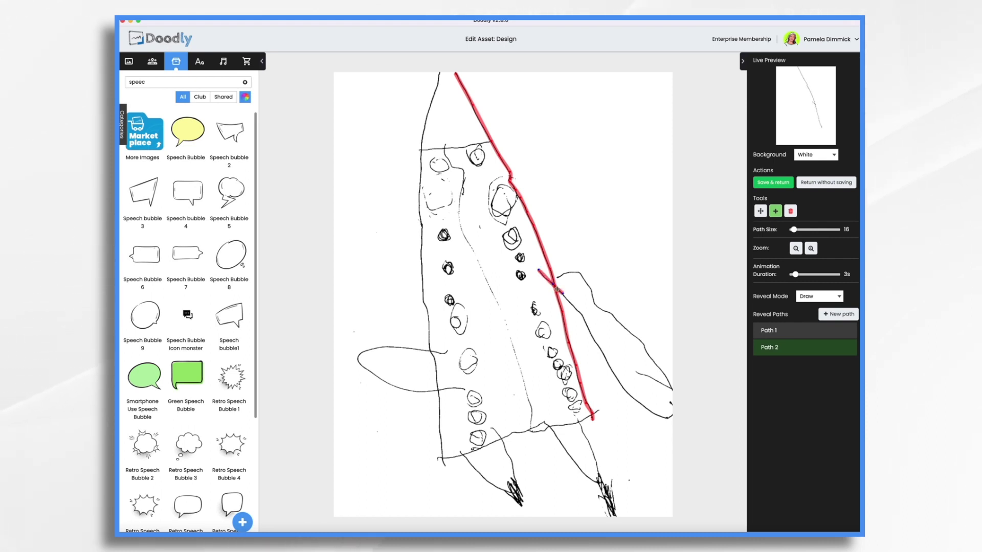
{"action": "left_click", "coordinate": [583, 317]}
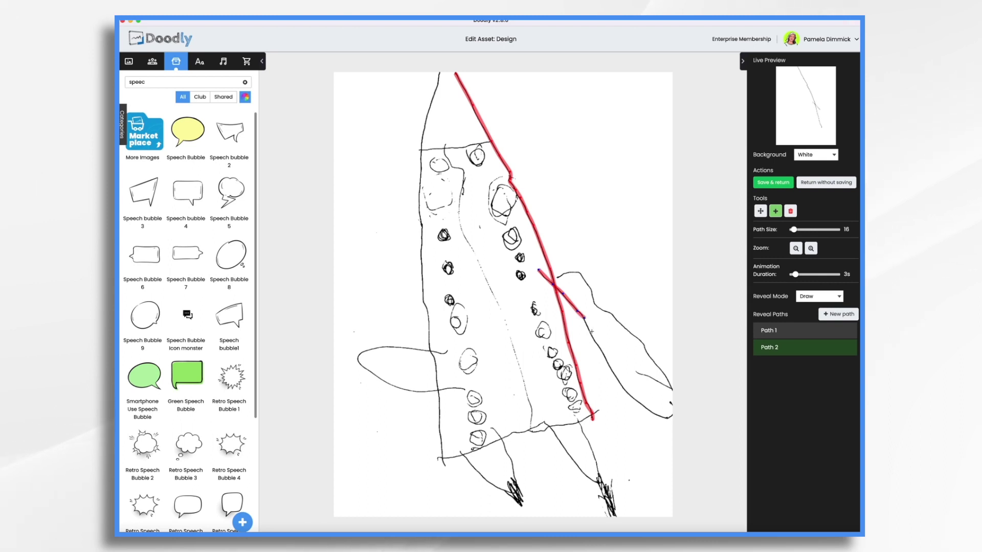
{"action": "left_click_drag", "start_coordinate": [793, 231], "coordinate": [800, 233]}
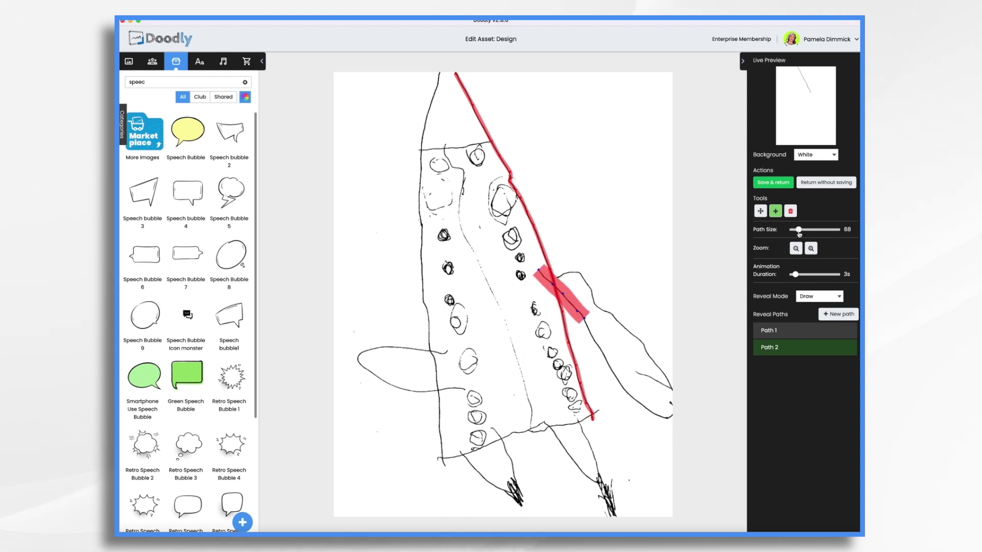
{"action": "left_click", "coordinate": [597, 345]}
{"action": "left_click", "coordinate": [644, 407]}
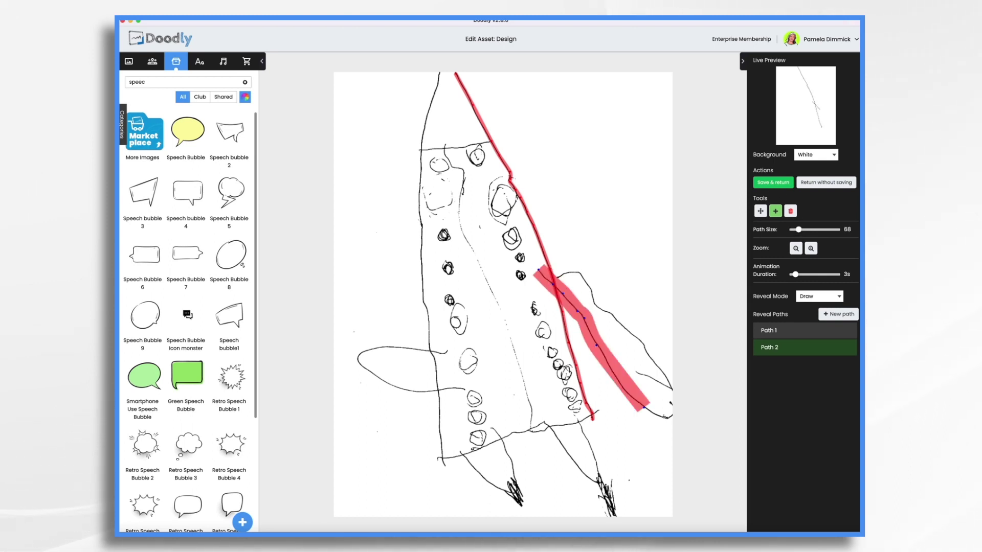
{"action": "left_click", "coordinate": [668, 417]}
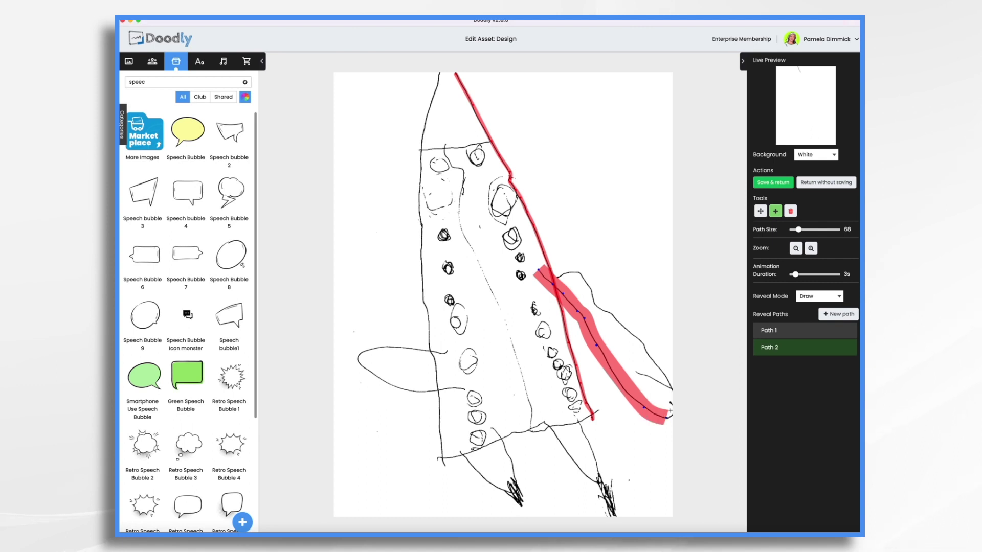
- Continue the second path back along the upper edge of the right fin to where it meets the rocket's body
{"action": "left_click", "coordinate": [638, 373]}
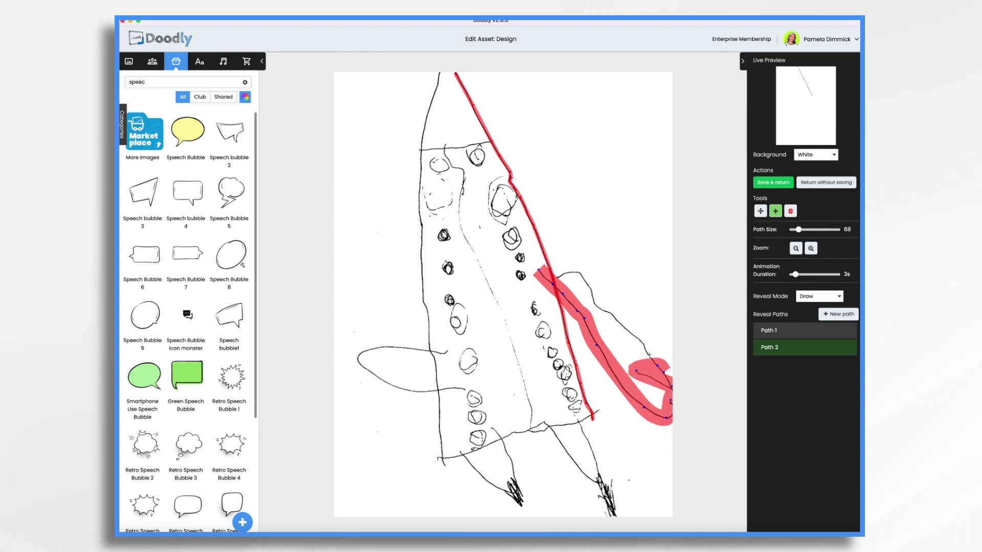
{"action": "left_click", "coordinate": [633, 334]}
{"action": "left_click", "coordinate": [593, 301]}
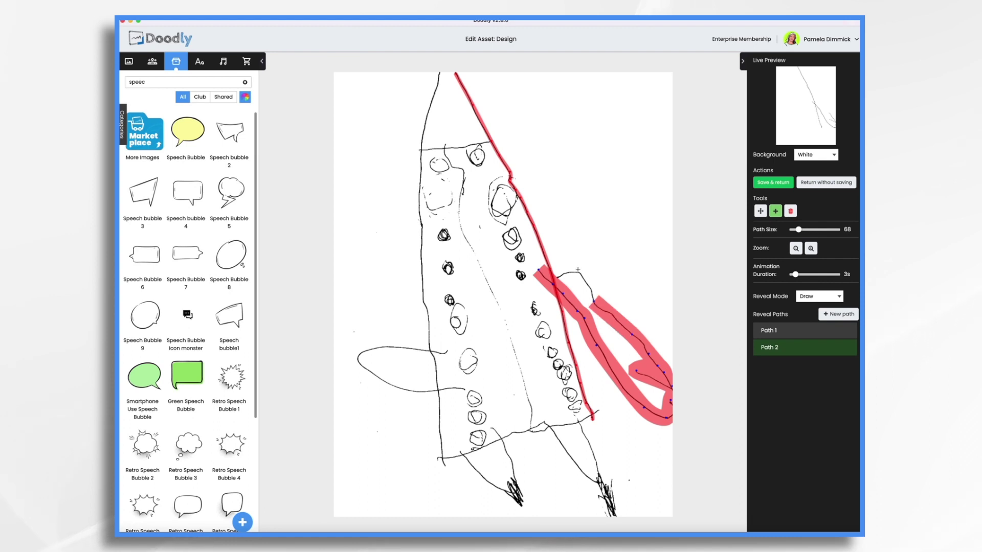
{"action": "left_click", "coordinate": [578, 273]}
{"action": "left_click", "coordinate": [557, 278]}
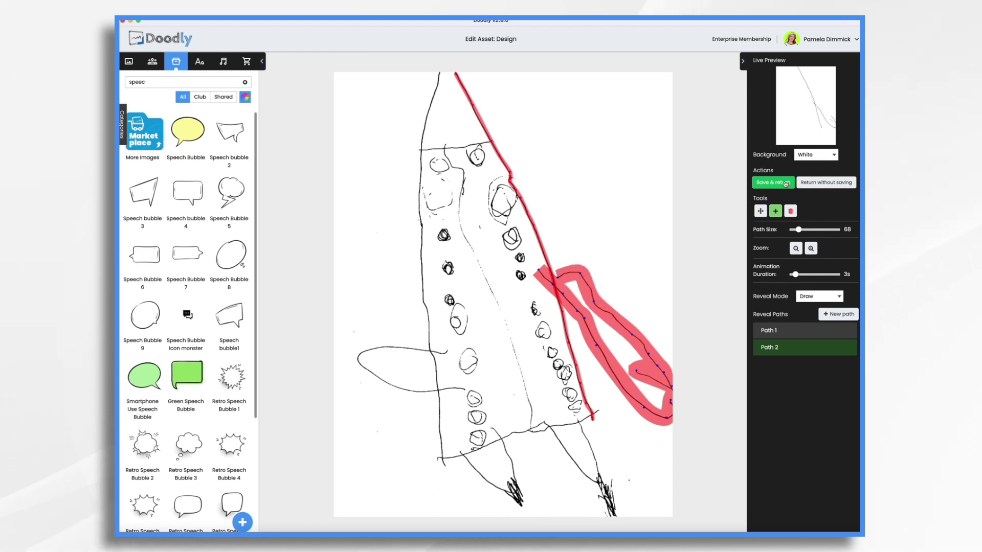
- Add a third reveal path with a path size of 21 down the left edge of the rocket's nose and body to its base
{"action": "left_click", "coordinate": [839, 314]}
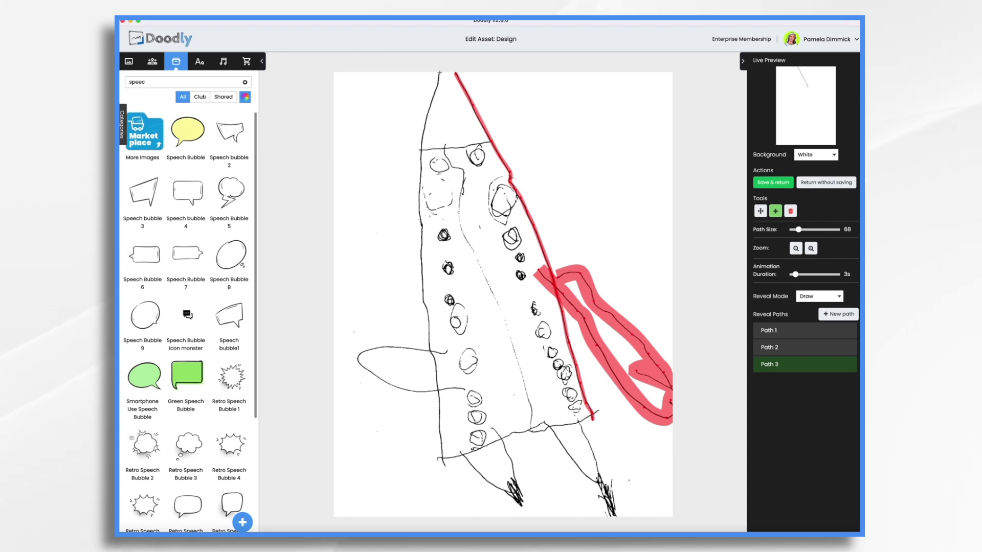
{"action": "left_click", "coordinate": [431, 105]}
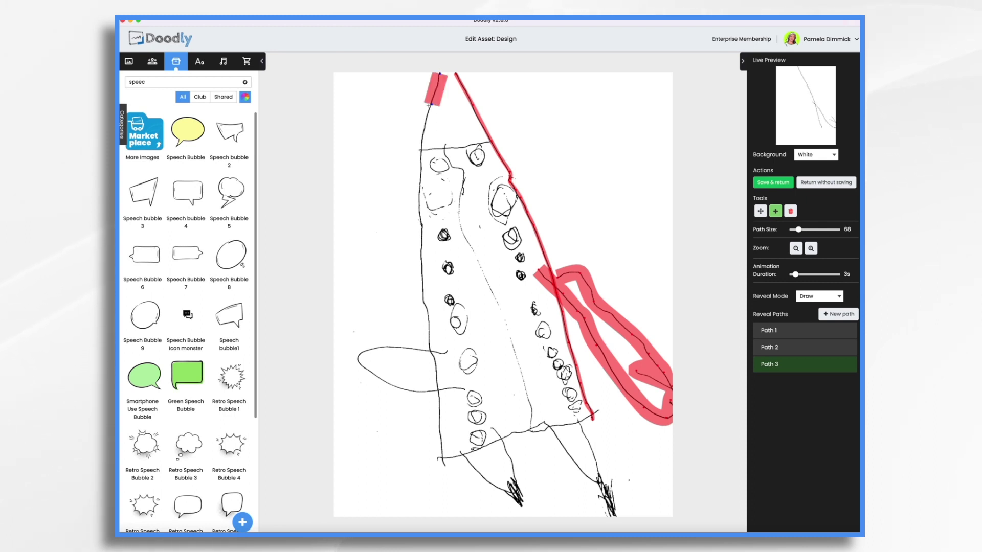
{"action": "left_click", "coordinate": [420, 139]}
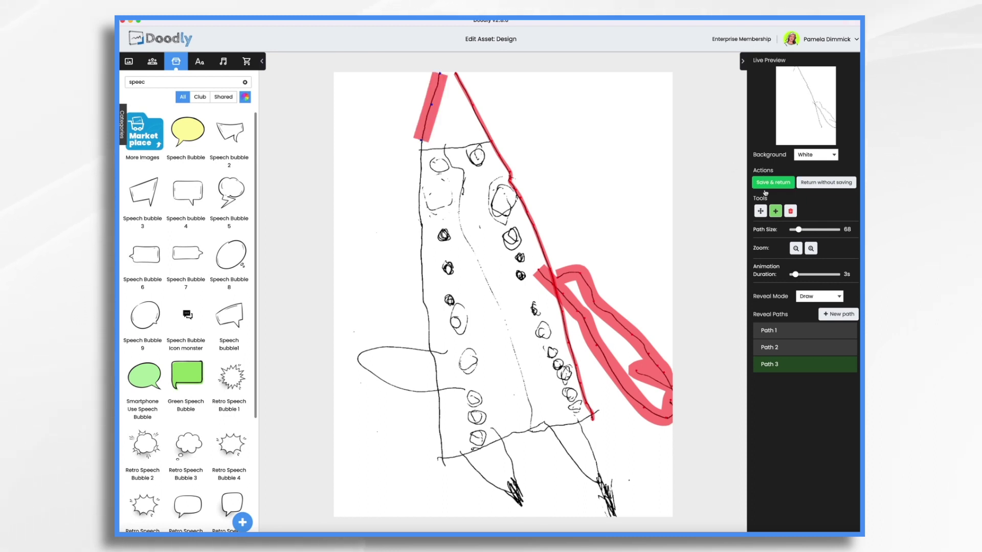
{"action": "left_click_drag", "start_coordinate": [800, 231], "coordinate": [794, 233]}
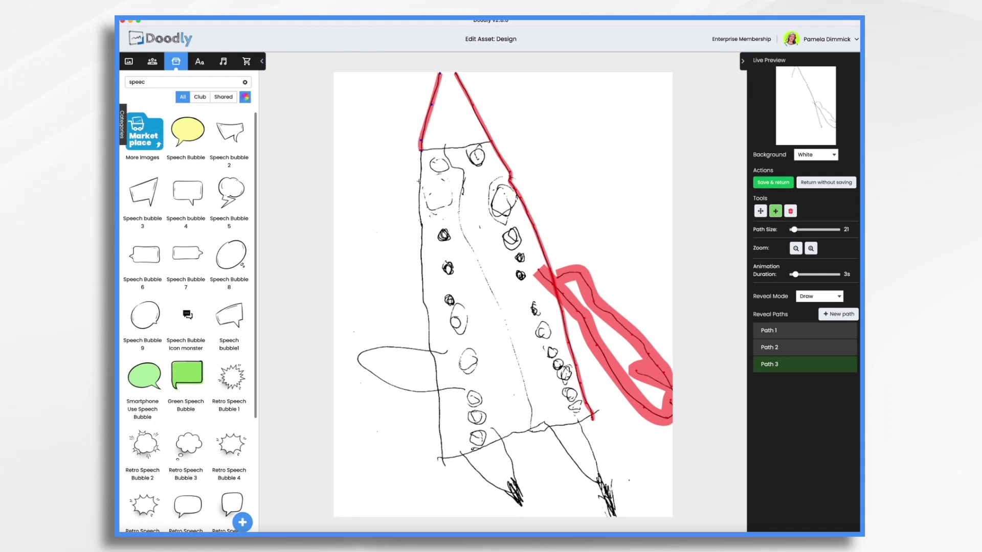
{"action": "left_click", "coordinate": [419, 183]}
{"action": "left_click_drag", "start_coordinate": [420, 195], "coordinate": [445, 466]}
- Trace the rocket's left fin and the line across the base of its nose as separate new reveal paths
{"action": "left_click", "coordinate": [838, 314]}
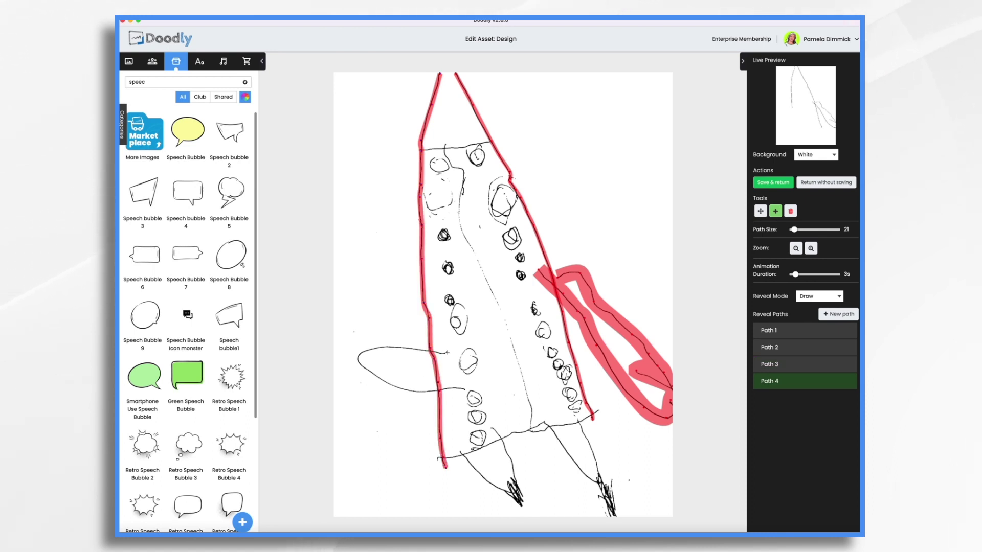
{"action": "mouse_move", "coordinate": [450, 353]}
{"action": "left_mouse_down"}
{"action": "mouse_move", "coordinate": [370, 373]}
{"action": "mouse_move", "coordinate": [463, 393]}
{"action": "left_mouse_up"}
{"action": "left_click", "coordinate": [838, 314]}
{"action": "left_click_drag", "start_coordinate": [795, 230], "coordinate": [794, 230]}
- Trace the rocket's centre line and its base edge as separate new reveal paths
{"action": "left_click", "coordinate": [837, 314]}
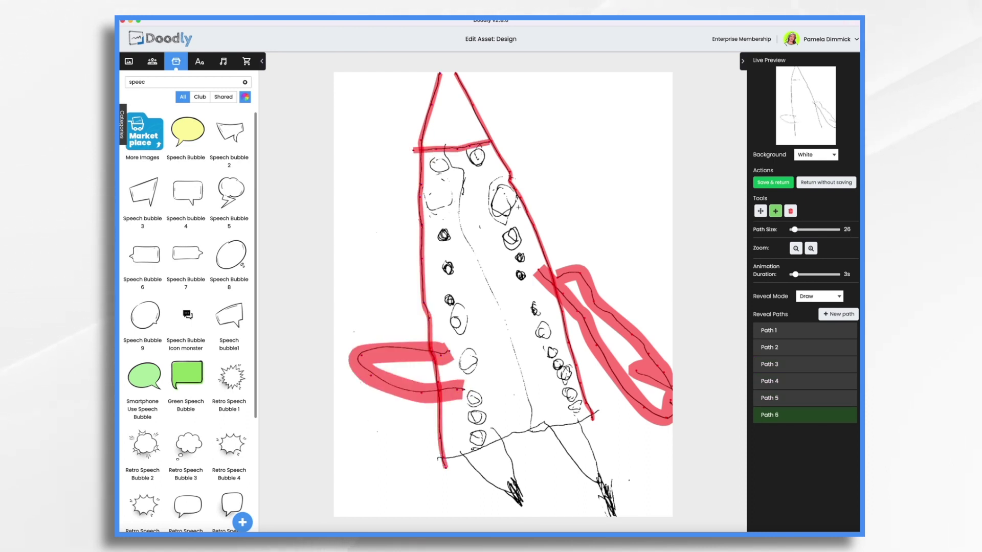
{"action": "mouse_move", "coordinate": [445, 144]}
{"action": "left_mouse_down"}
{"action": "mouse_move", "coordinate": [464, 240]}
{"action": "mouse_move", "coordinate": [532, 427]}
{"action": "left_mouse_up"}
{"action": "left_click", "coordinate": [838, 314]}
{"action": "left_click_drag", "start_coordinate": [437, 459], "coordinate": [599, 412]}
- Trace the two pointed shapes below the rocket's base with new reveal paths
{"action": "mouse_move", "coordinate": [478, 469]}
{"action": "left_mouse_down"}
{"action": "mouse_move", "coordinate": [519, 504]}
{"action": "mouse_move", "coordinate": [491, 426]}
{"action": "left_mouse_up"}
{"action": "left_click", "coordinate": [839, 314]}
{"action": "left_click_drag", "start_coordinate": [550, 429], "coordinate": [599, 478]}
{"action": "left_click", "coordinate": [839, 314]}
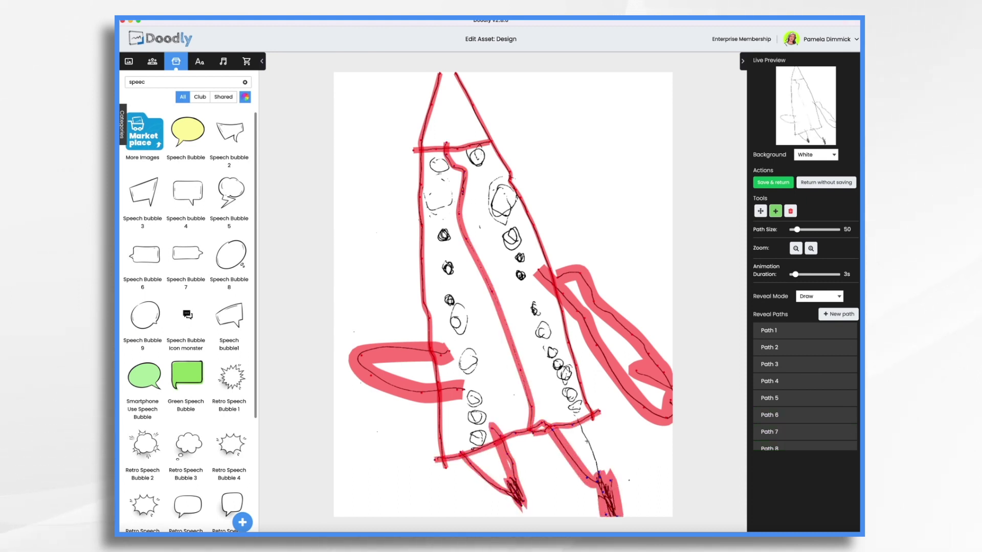
{"action": "left_click_drag", "start_coordinate": [568, 429], "coordinate": [613, 514]}
- Cover the circles in the upper half of the rocket's body on both sides with reveal paths, using a path size of 45
{"action": "mouse_move", "coordinate": [432, 158]}
{"action": "left_mouse_down"}
{"action": "mouse_move", "coordinate": [439, 169]}
{"action": "mouse_move", "coordinate": [471, 156]}
{"action": "mouse_move", "coordinate": [483, 165]}
{"action": "mouse_move", "coordinate": [468, 153]}
{"action": "left_mouse_up"}
{"action": "mouse_move", "coordinate": [450, 176]}
{"action": "left_mouse_down"}
{"action": "mouse_move", "coordinate": [430, 194]}
{"action": "mouse_move", "coordinate": [448, 271]}
{"action": "left_mouse_up"}
{"action": "mouse_move", "coordinate": [516, 178]}
{"action": "left_mouse_down"}
{"action": "mouse_move", "coordinate": [490, 205]}
{"action": "mouse_move", "coordinate": [516, 180]}
{"action": "left_mouse_up"}
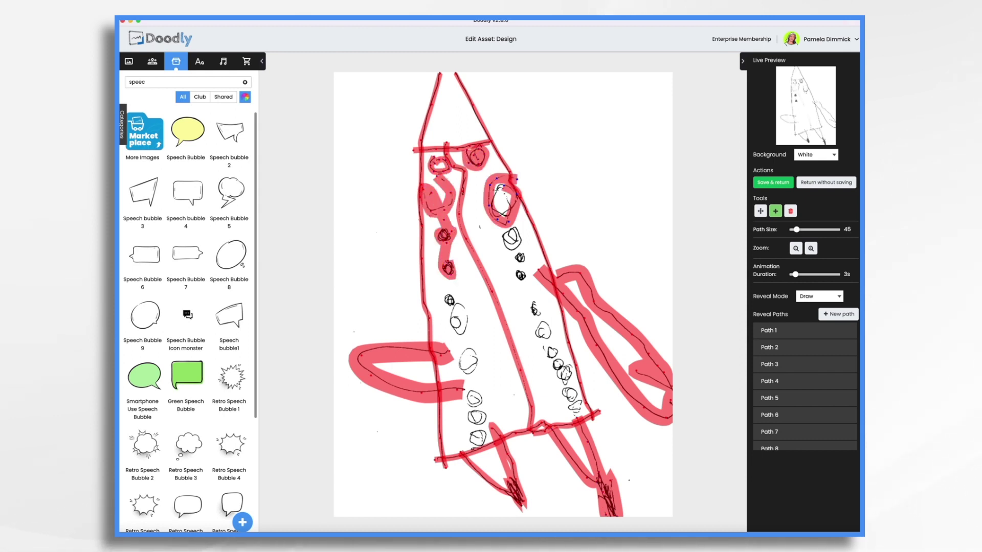
{"action": "mouse_move", "coordinate": [481, 231]}
{"action": "left_mouse_down"}
{"action": "mouse_move", "coordinate": [514, 240]}
{"action": "mouse_move", "coordinate": [520, 281]}
{"action": "left_mouse_up"}
- Cover the remaining circles in the lower half of the rocket's body on both sides with reveal paths
{"action": "left_click_drag", "start_coordinate": [449, 299], "coordinate": [463, 335]}
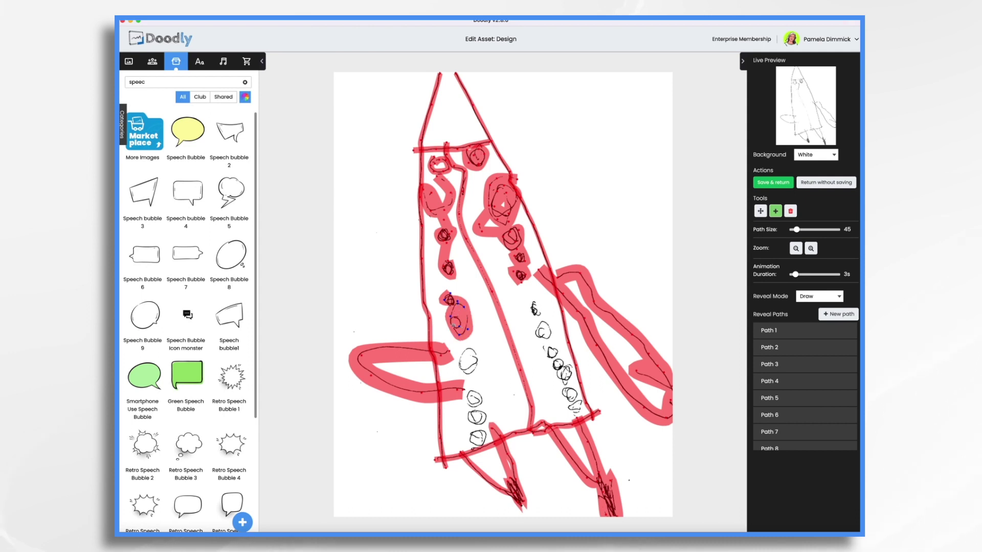
{"action": "left_click_drag", "start_coordinate": [533, 305], "coordinate": [538, 316]}
{"action": "left_click_drag", "start_coordinate": [477, 353], "coordinate": [480, 445]}
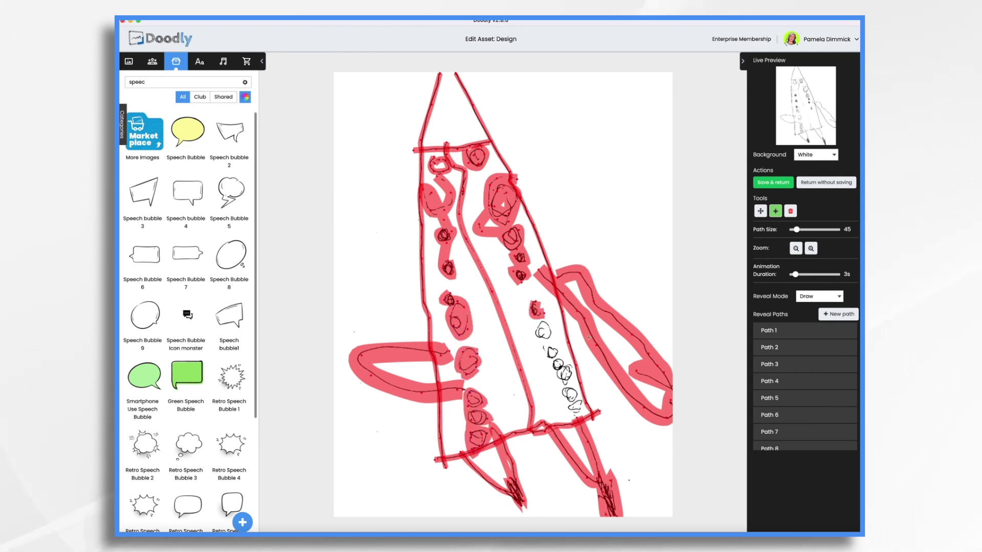
{"action": "left_click_drag", "start_coordinate": [534, 317], "coordinate": [588, 412]}
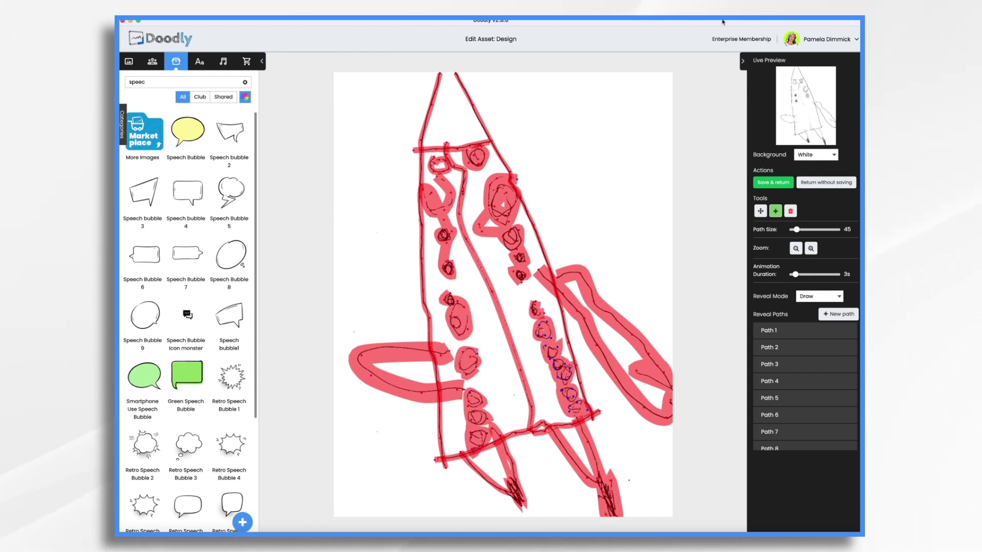
- Save the rocket's reveal paths, return to the scene and preview the video
{"action": "left_click", "coordinate": [778, 183]}
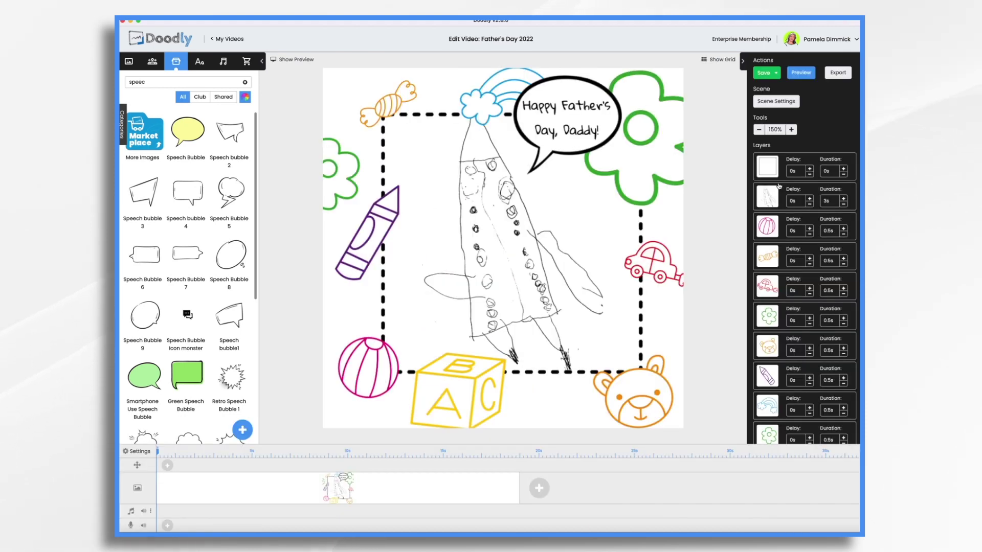
{"action": "left_click", "coordinate": [801, 73]}
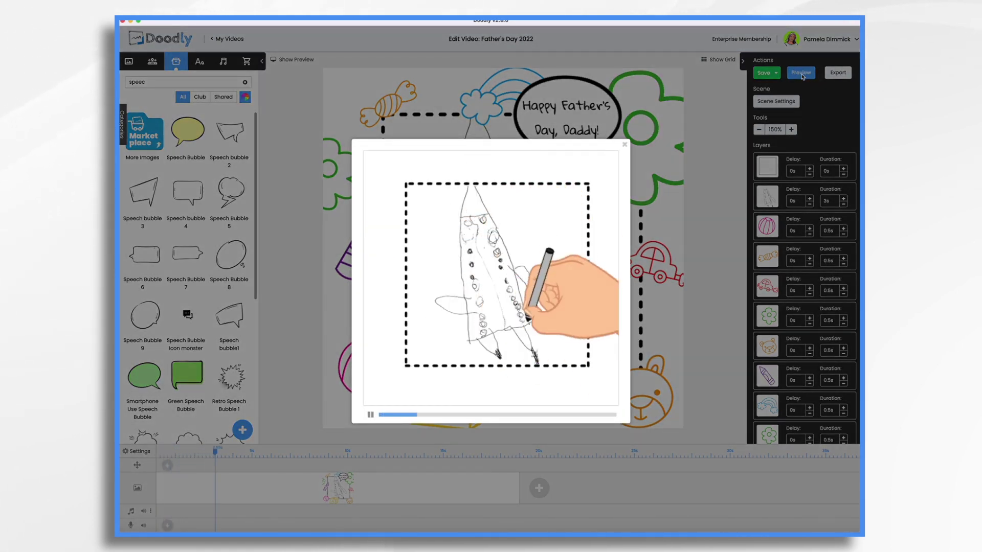
{"action": "left_click", "coordinate": [802, 76]}
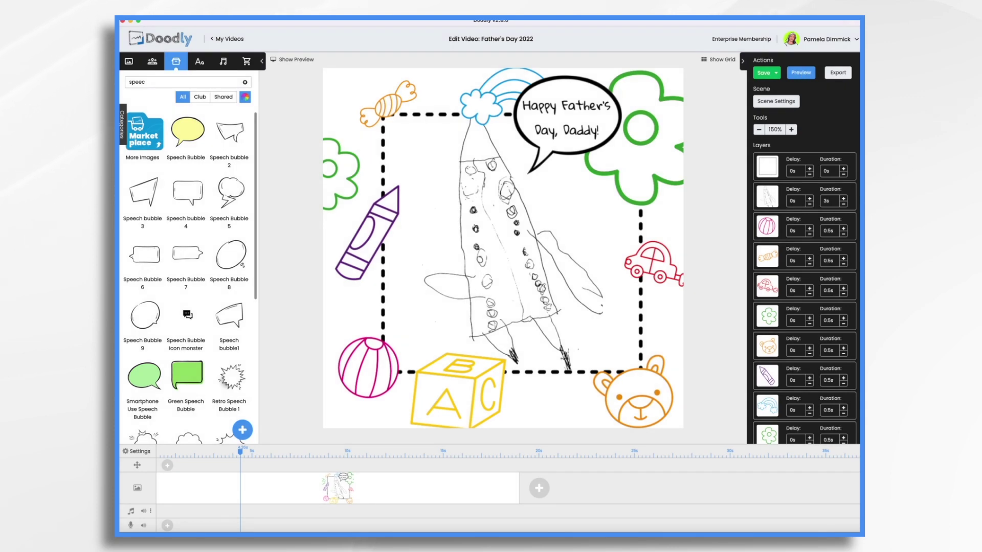
- Set the rocket drawing's duration to 7 s and preview the video again
{"action": "left_click", "coordinate": [844, 199]}
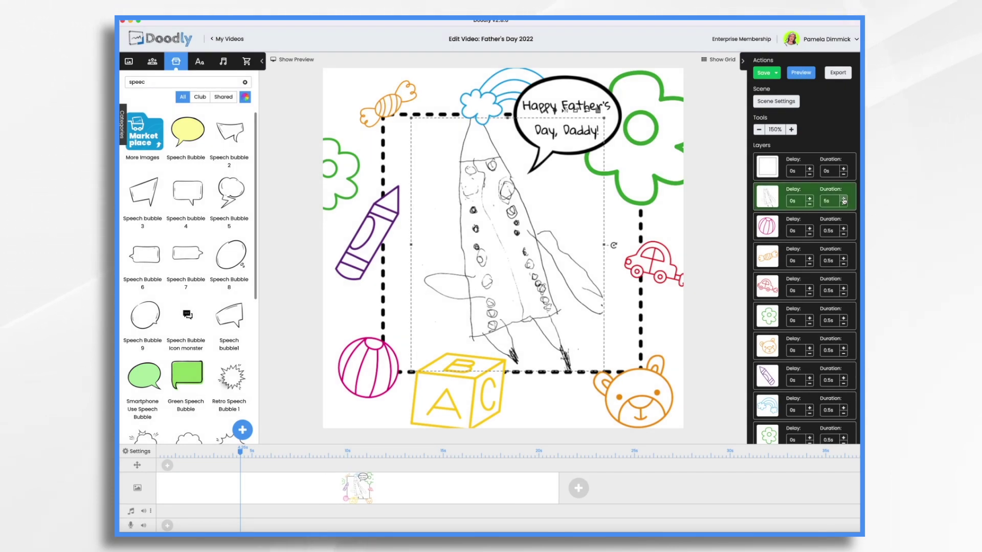
{"action": "left_click", "coordinate": [843, 199]}
{"action": "left_click", "coordinate": [844, 199]}
{"action": "left_click", "coordinate": [844, 199]}
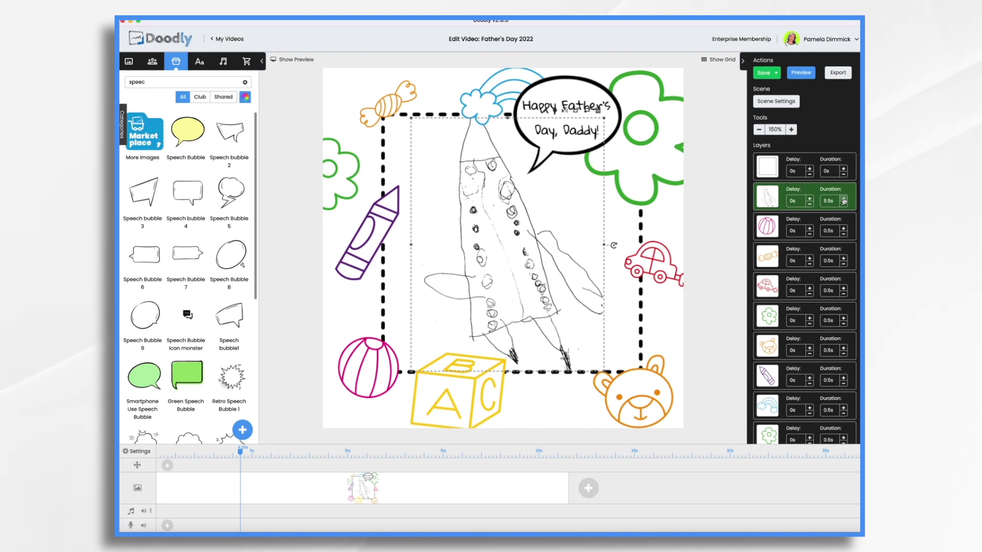
{"action": "left_click", "coordinate": [843, 199]}
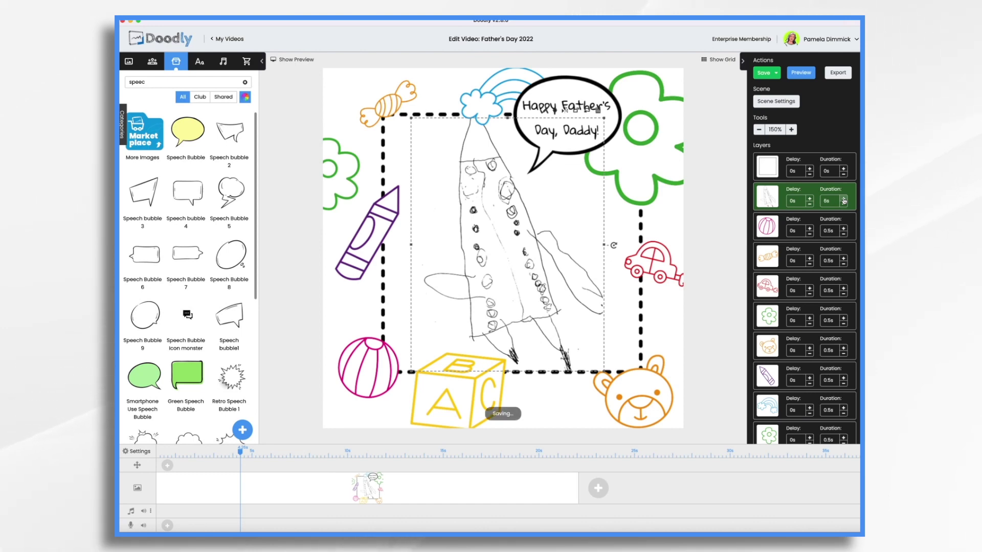
{"action": "left_click", "coordinate": [844, 199]}
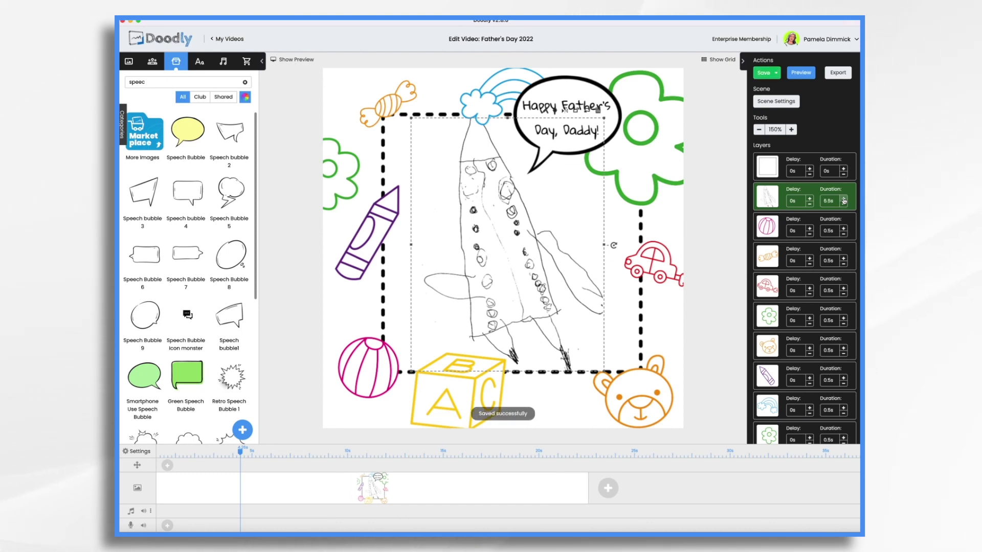
{"action": "left_click", "coordinate": [844, 199]}
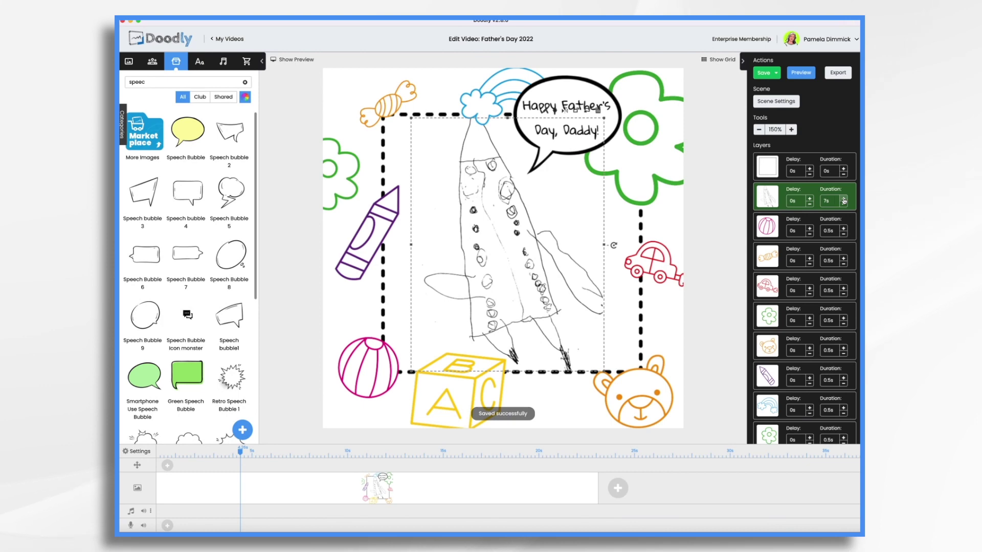
{"action": "left_click", "coordinate": [808, 76]}
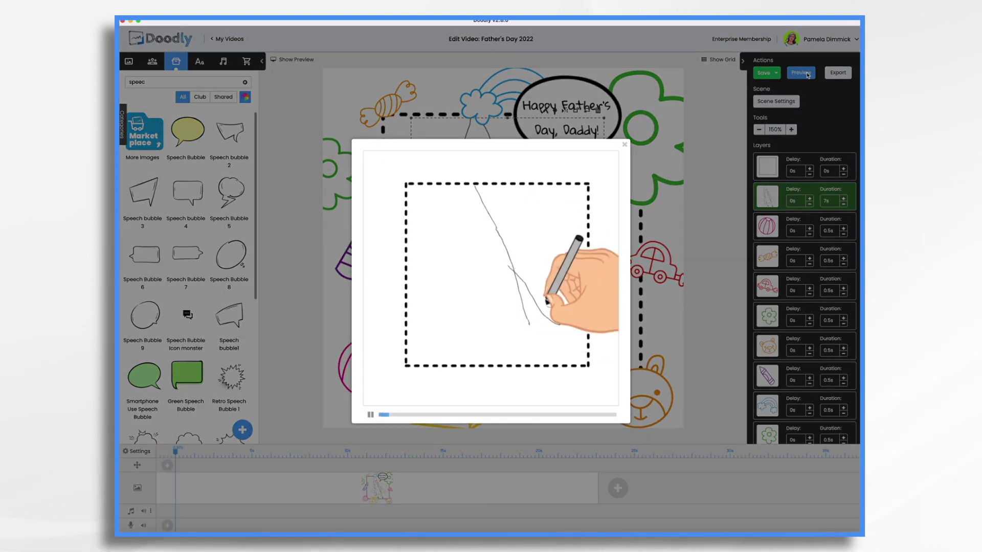